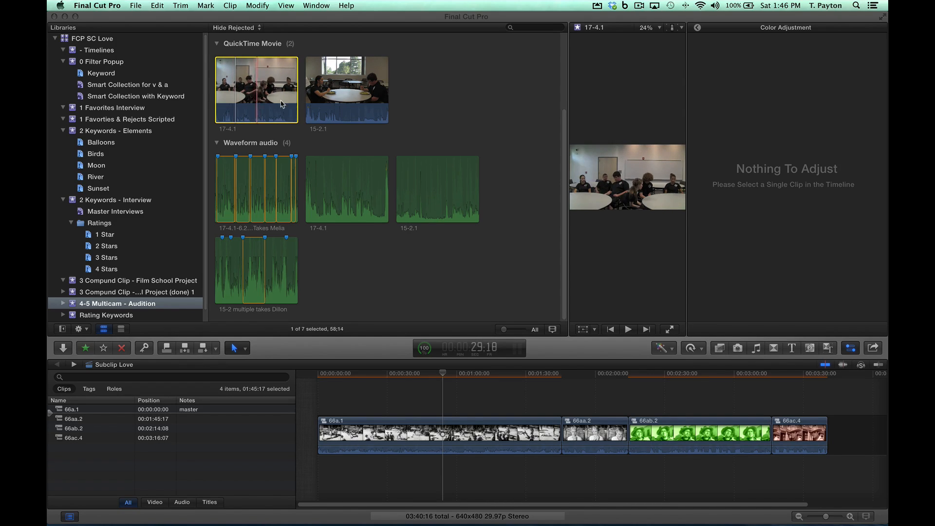
Step: Show the clips of the 4-5 Multicam - Audition event in list view
left_click(334, 204)
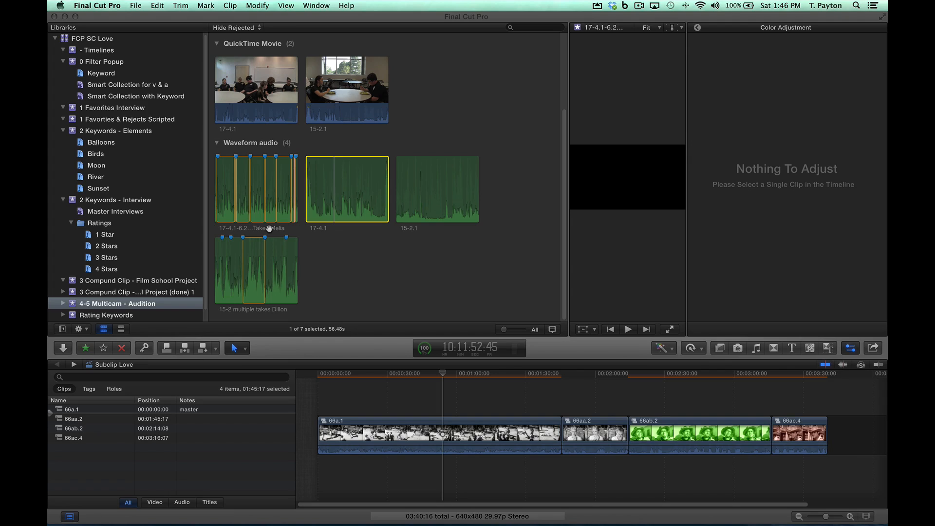
left_click(120, 329)
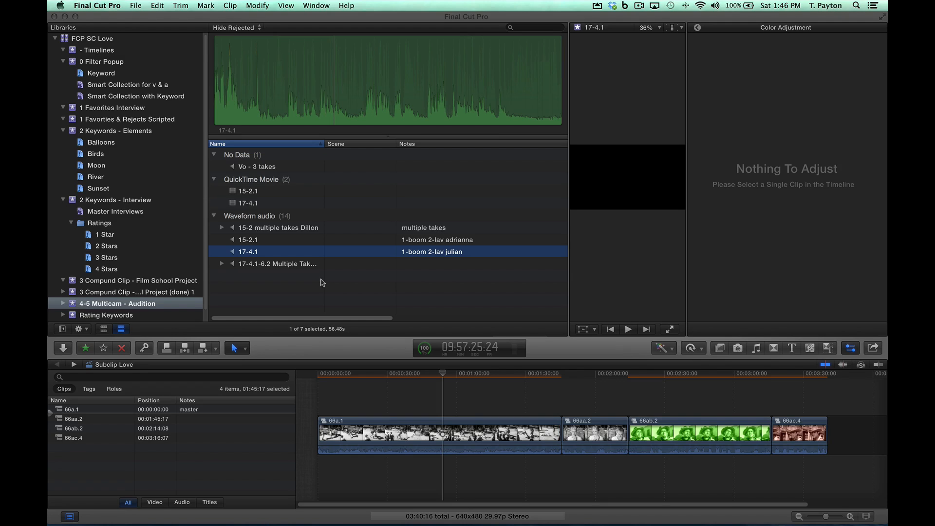
Step: Synchronize the 17-4.1 video clip with the 17-4.1 audio clip and the 17-4.1-6.2 Multiple Takes audio clip
left_click(291, 265)
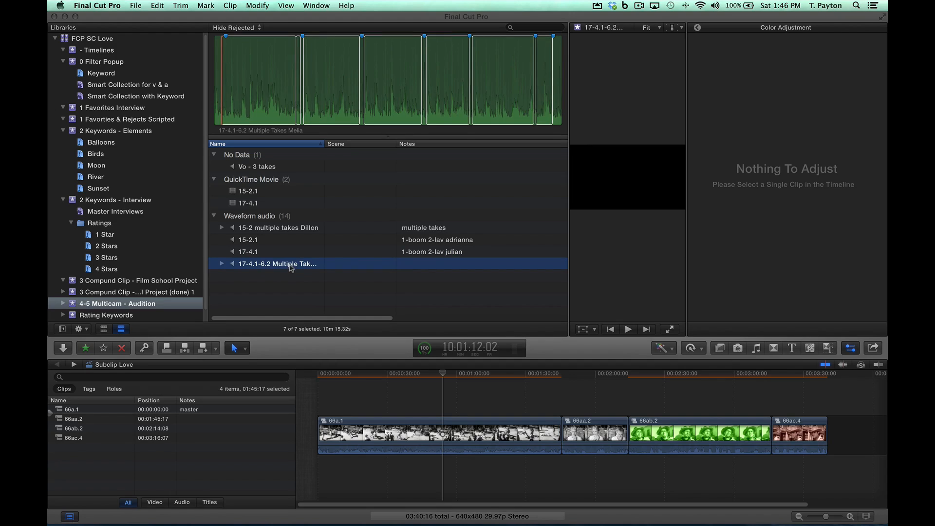
left_click(264, 252, "super")
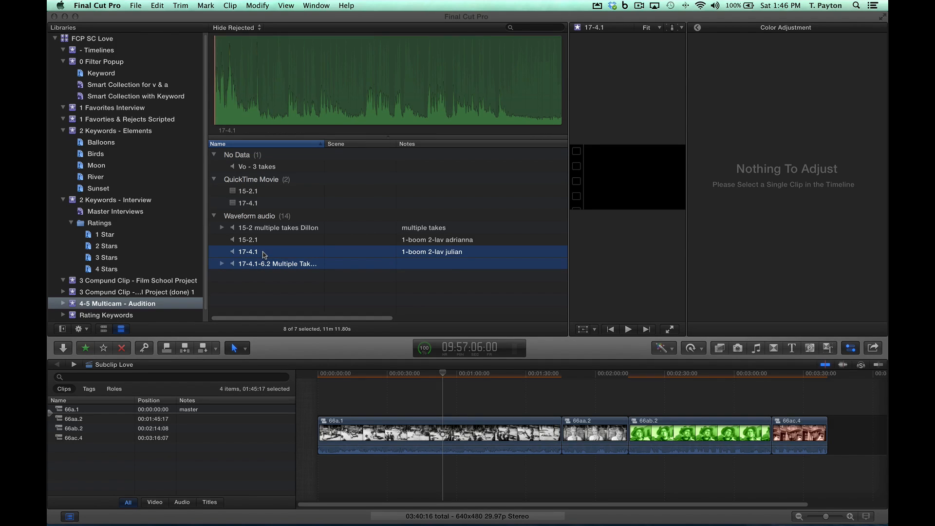
left_click(253, 203, "super")
right_click(254, 205)
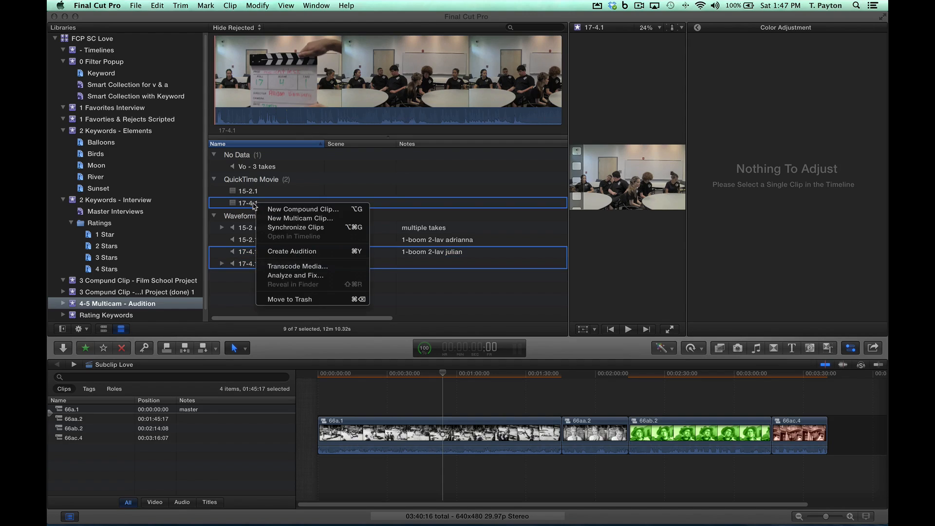
left_click(278, 228)
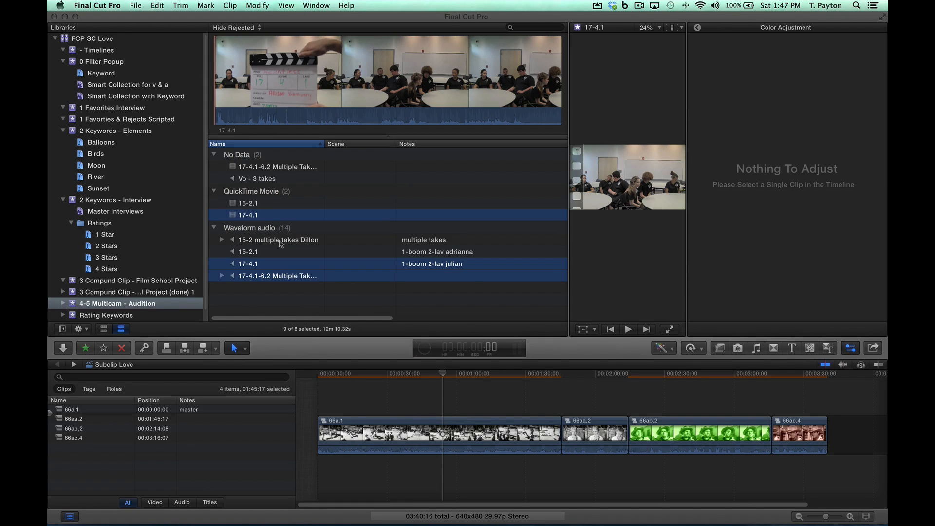
Step: Hide the inspector and open the new synchronized clip in the timeline
left_click(294, 169)
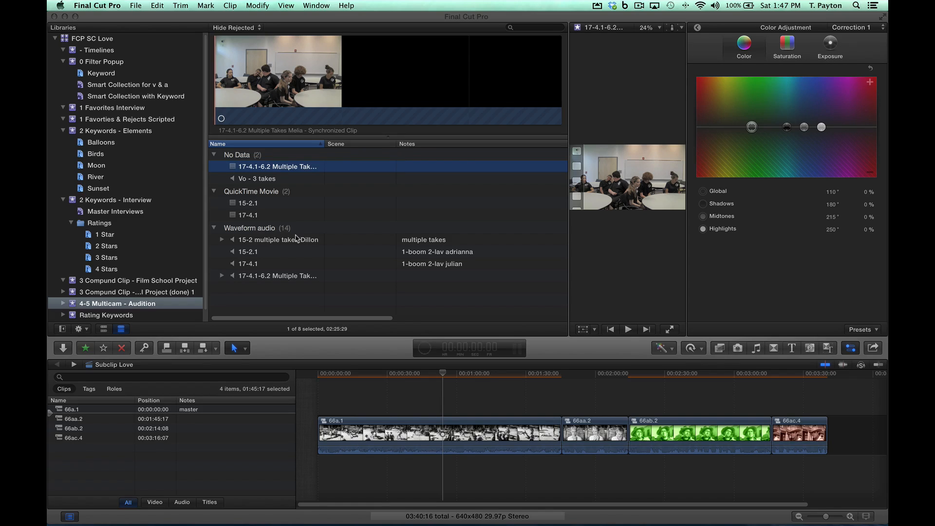
left_click(851, 348)
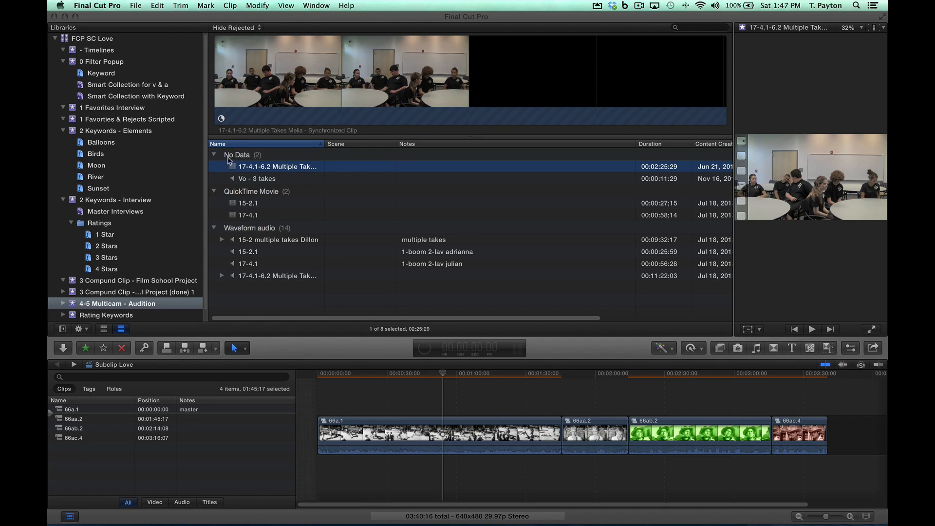
left_click(220, 121)
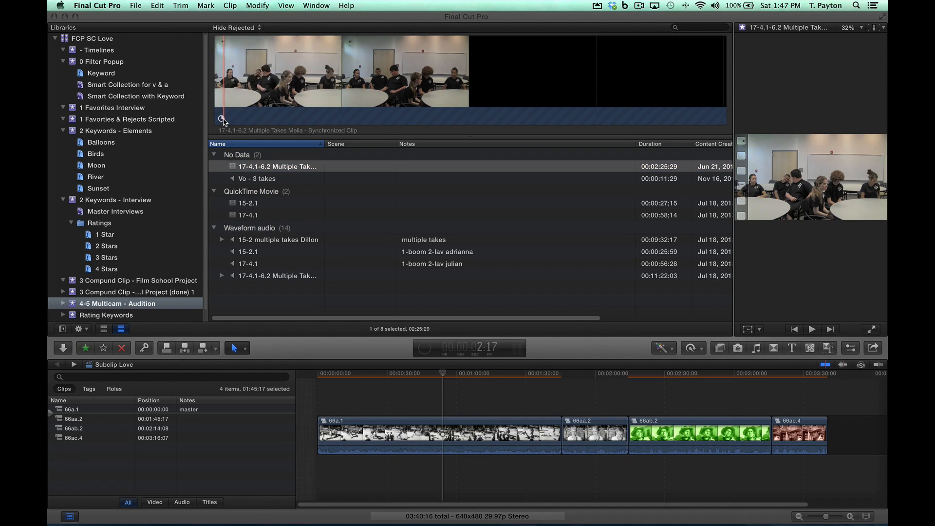
right_click(234, 169)
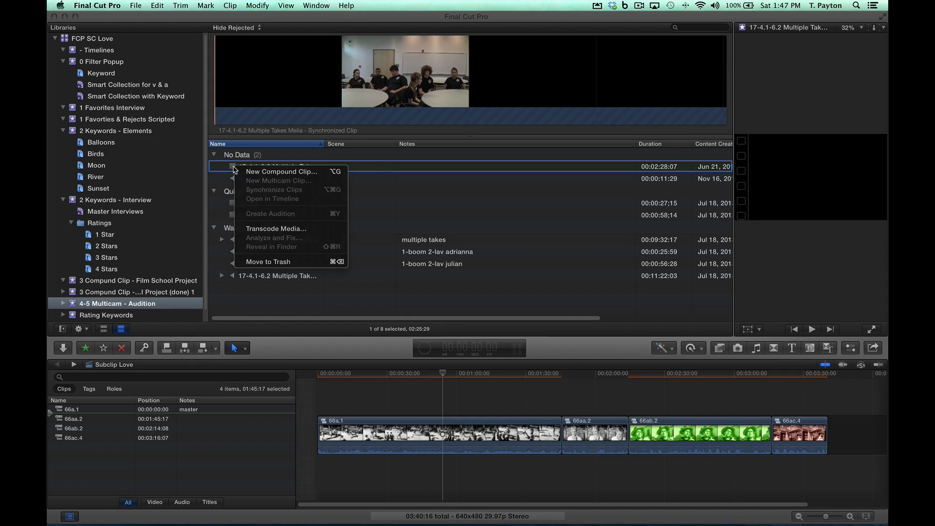
left_click(419, 201)
left_click(287, 166)
right_click(286, 165)
left_click(347, 197)
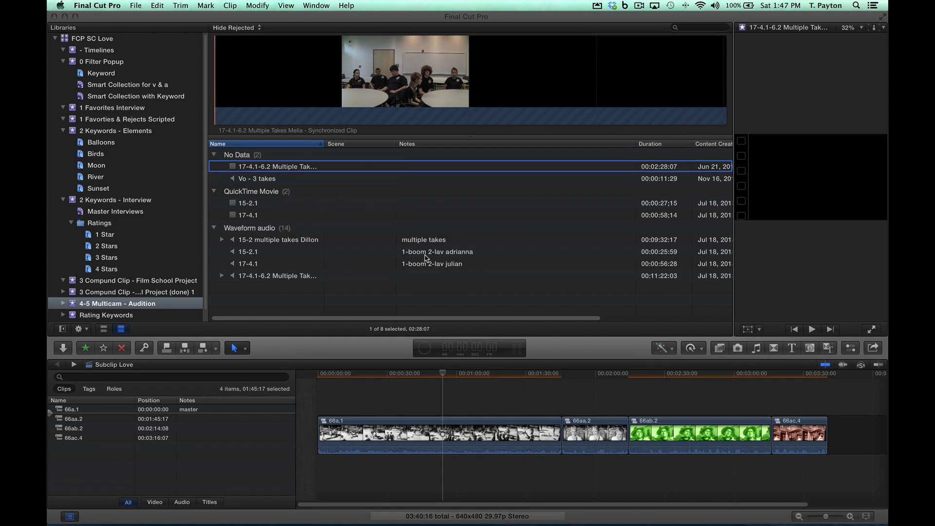
Step: Enlarge the timeline to examine the synchronized clip's stacked audio clips, select them together, and reduce the timeline height again
left_click_drag(563, 354, 535, 146)
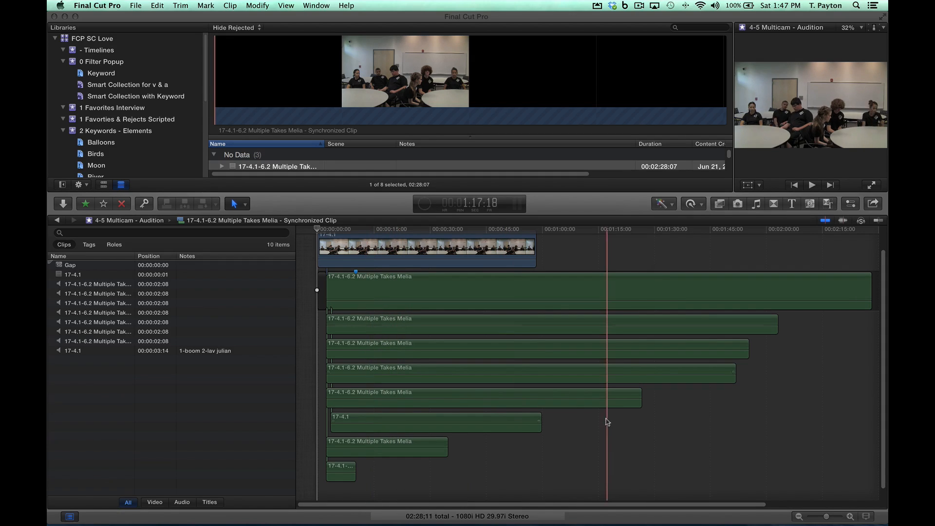
left_click_drag(754, 466, 356, 283)
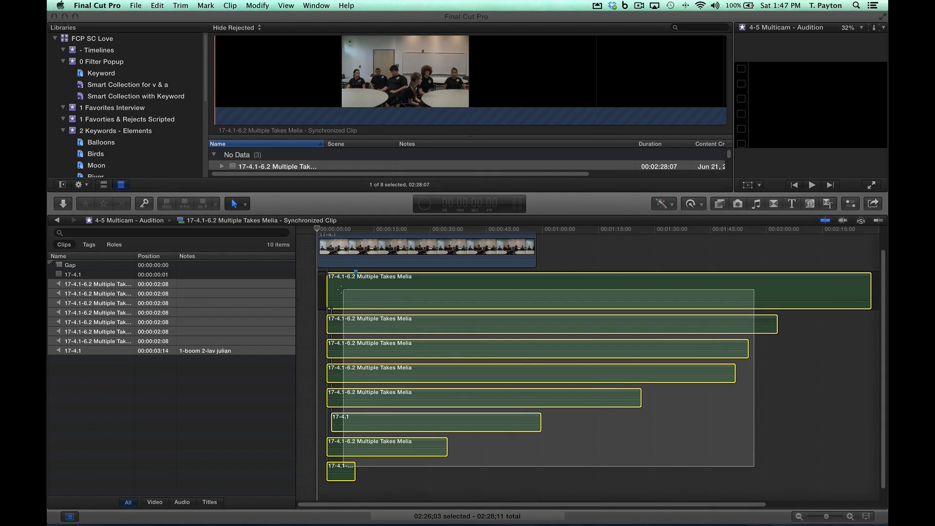
left_click(600, 429)
left_click_drag(562, 207, 557, 277)
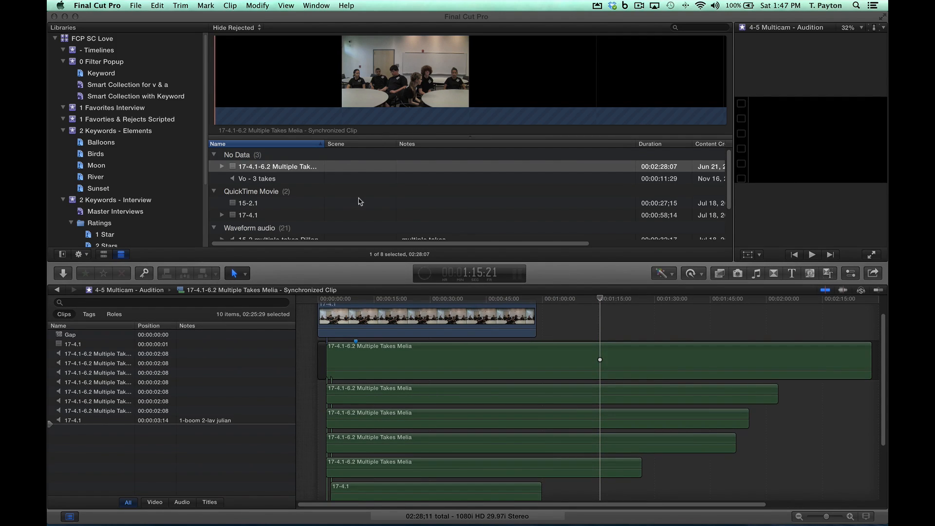
Step: Show the inspector for the synchronized clip, expand its Storyline and Connected audio components, and set Connected to Dual Mono
left_click(356, 197)
left_click(304, 164)
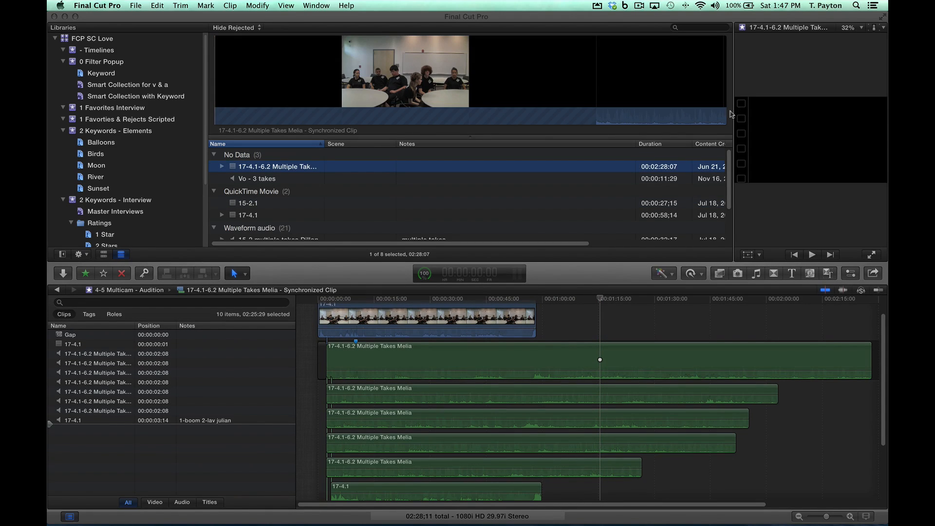
left_click_drag(733, 114, 649, 106)
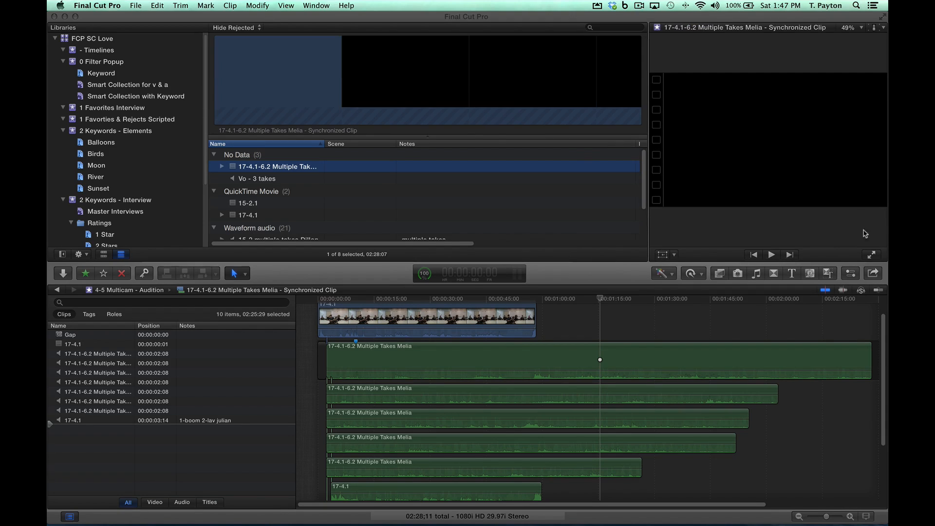
left_click(852, 272)
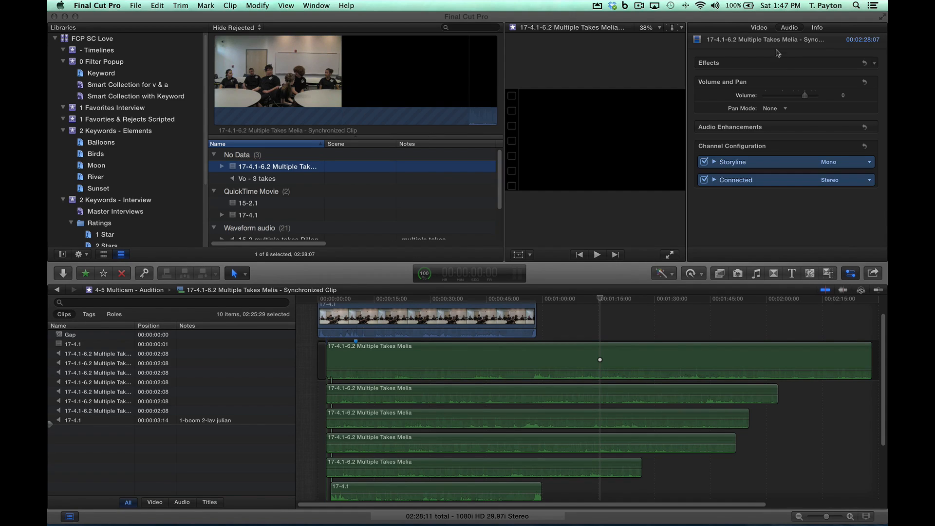
left_click(714, 179)
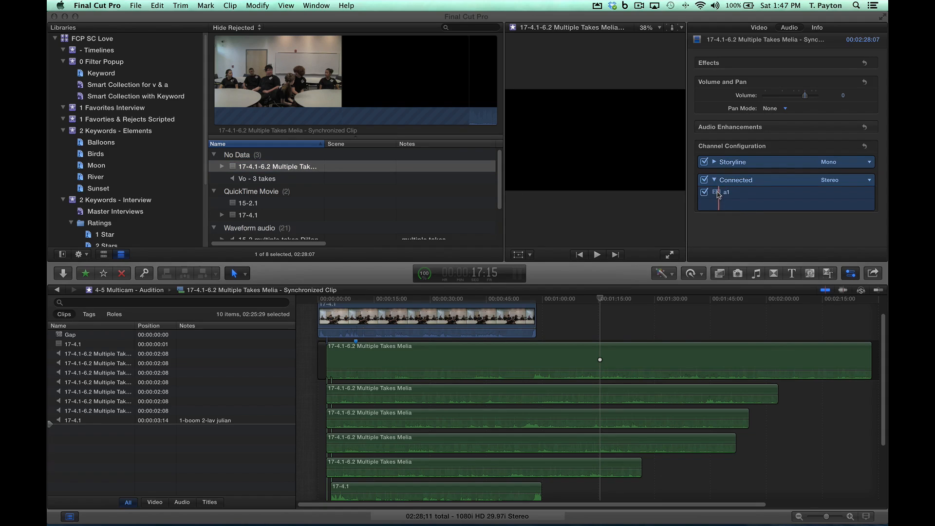
left_click(714, 162)
left_click(869, 205)
left_click(847, 215)
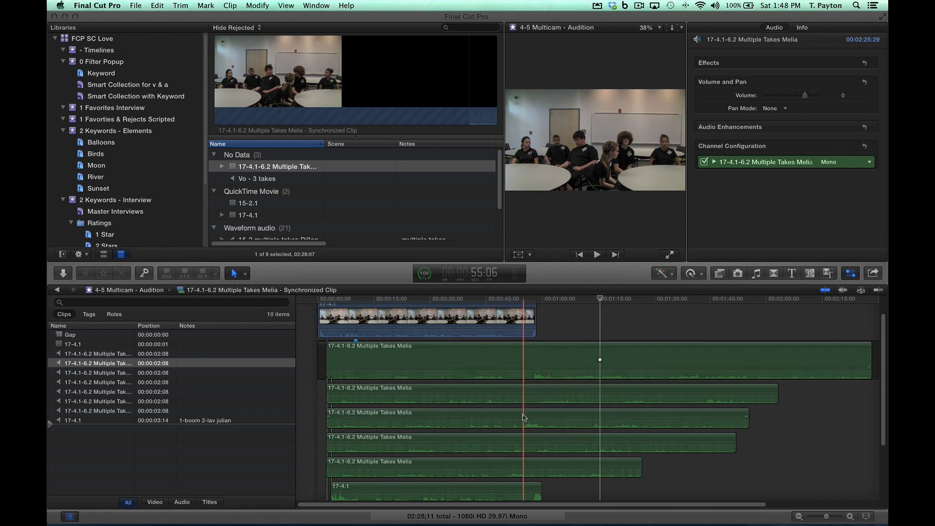
Step: Review the stacked audio clips in the timeline and widen the browser's Name column
scroll(524, 451, "down", 4)
scroll(523, 447, "up", 3)
scroll(521, 444, "up", 3)
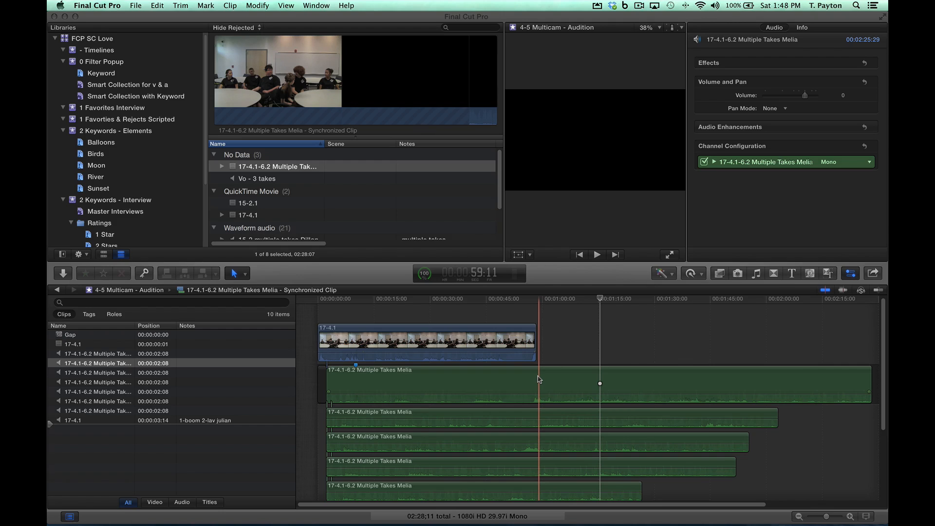
scroll(539, 380, "down", 3)
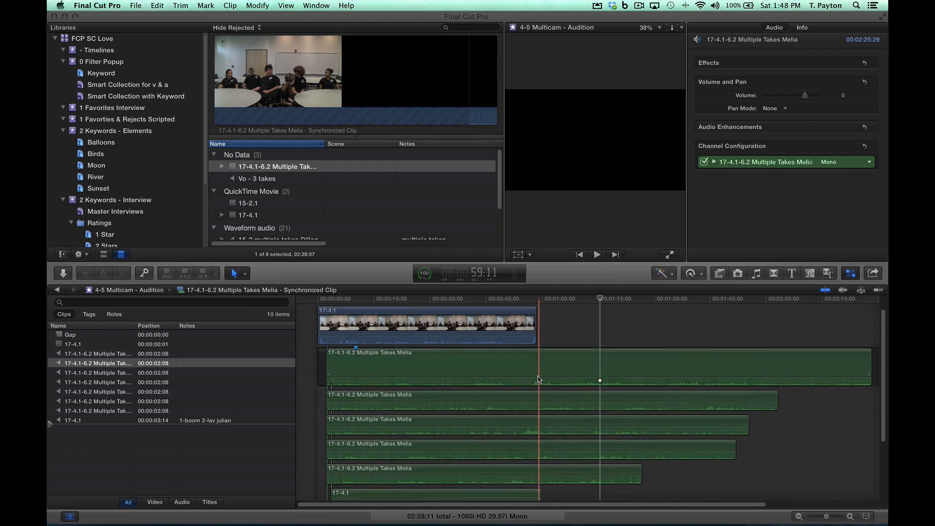
scroll(539, 380, "up", 1)
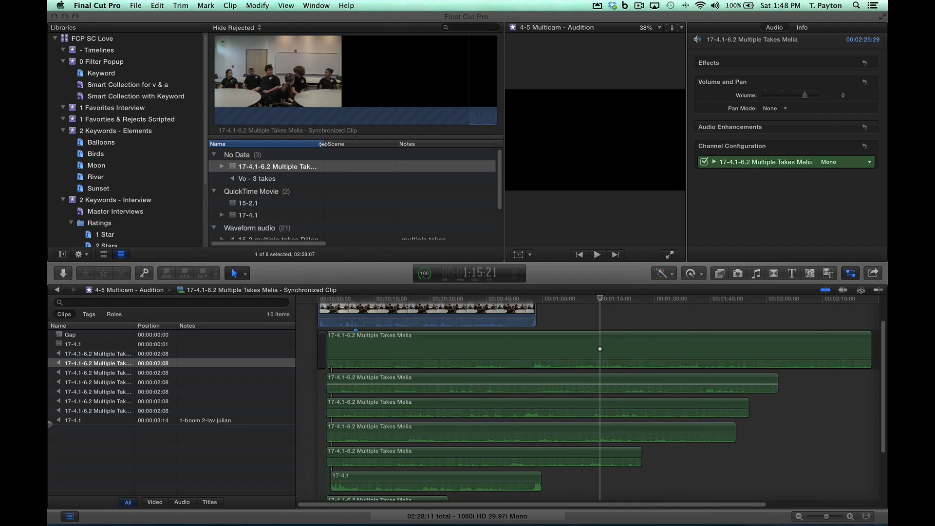
left_click_drag(323, 144, 365, 141)
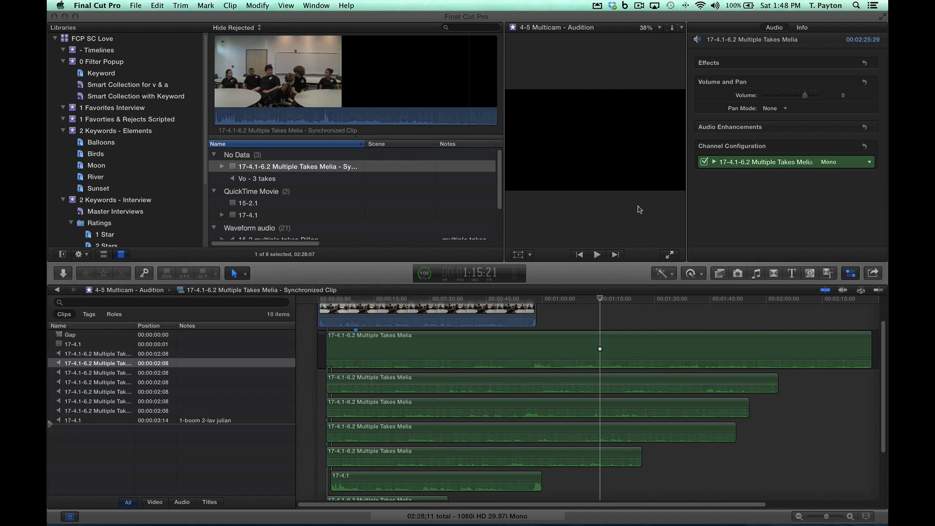
Step: Move the synchronized clip of the 17-4.1 takes to the trash and clear the browser selection
left_click(316, 179)
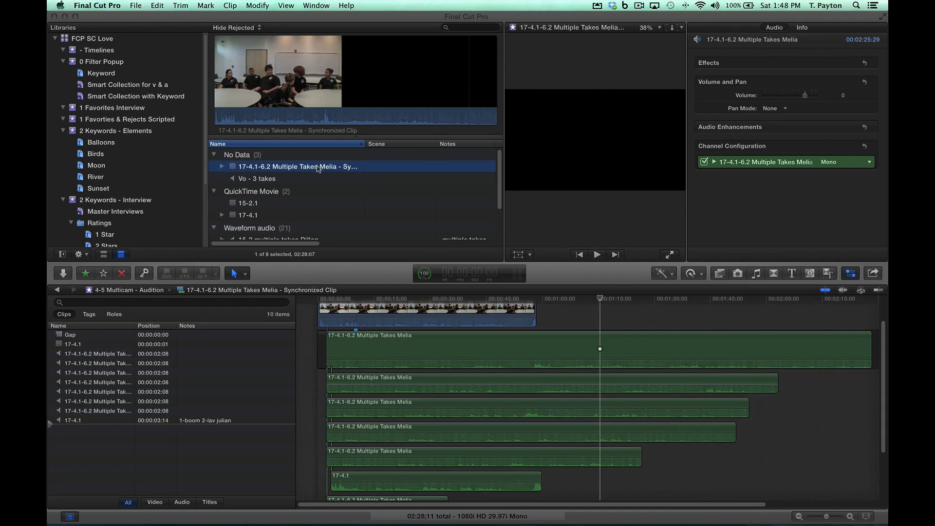
left_click(316, 167)
right_click(316, 169)
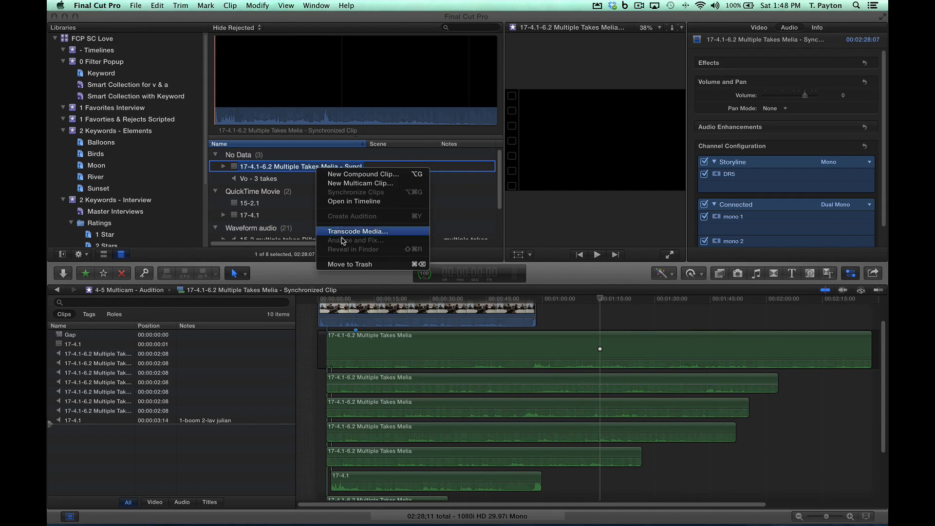
left_click(346, 265)
left_click(350, 192)
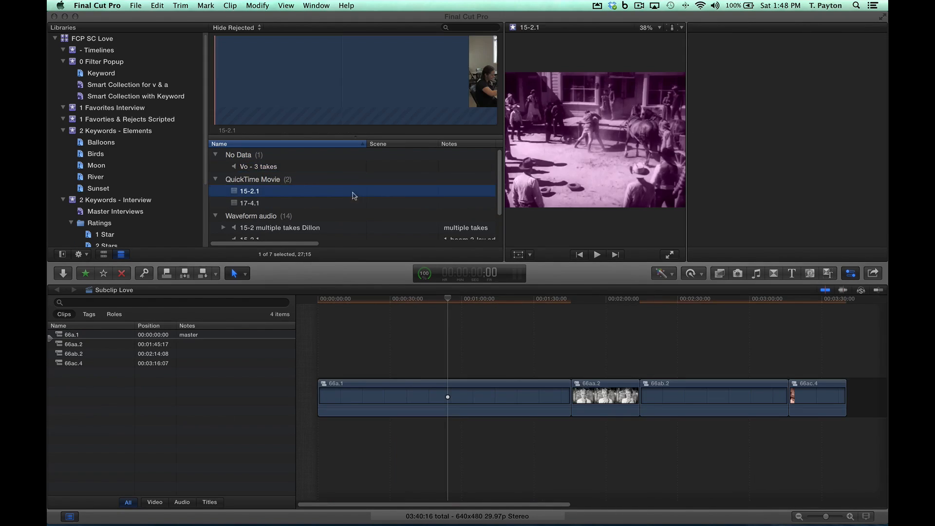
left_click(363, 221)
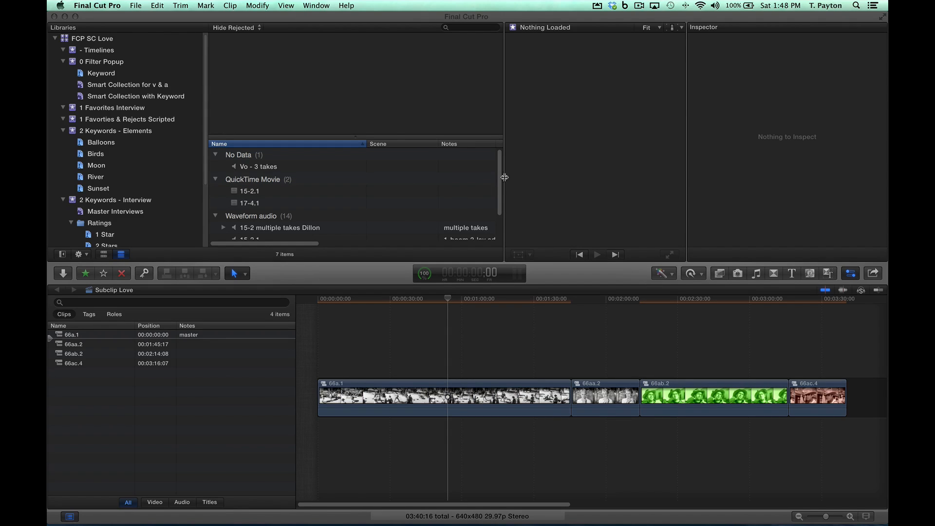
Step: Widen the browser and compare the Info details of the 17-4.1 video clip, the 17-4.1 audio clip and the 17-4.1-6.2 Multiple Takes audio clip
left_click_drag(591, 178, 590, 180)
scroll(392, 184, "down", 2)
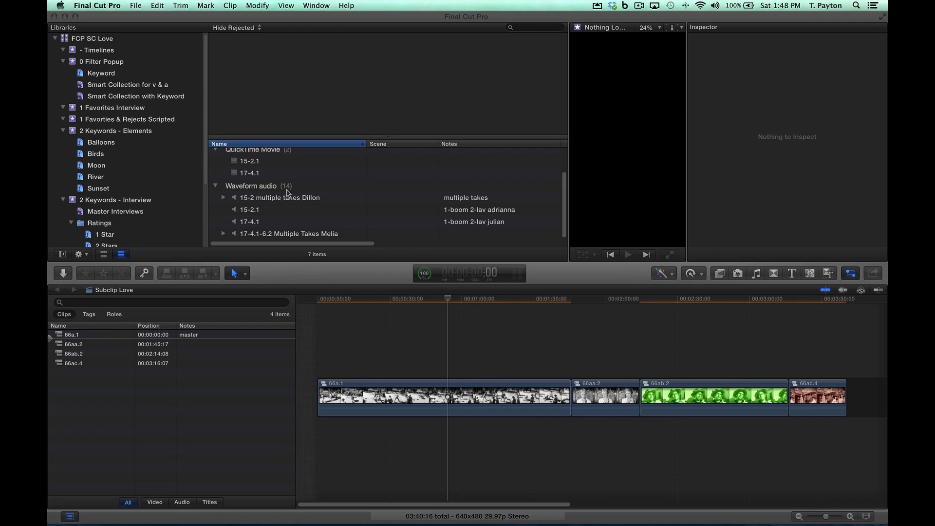
left_click(268, 175)
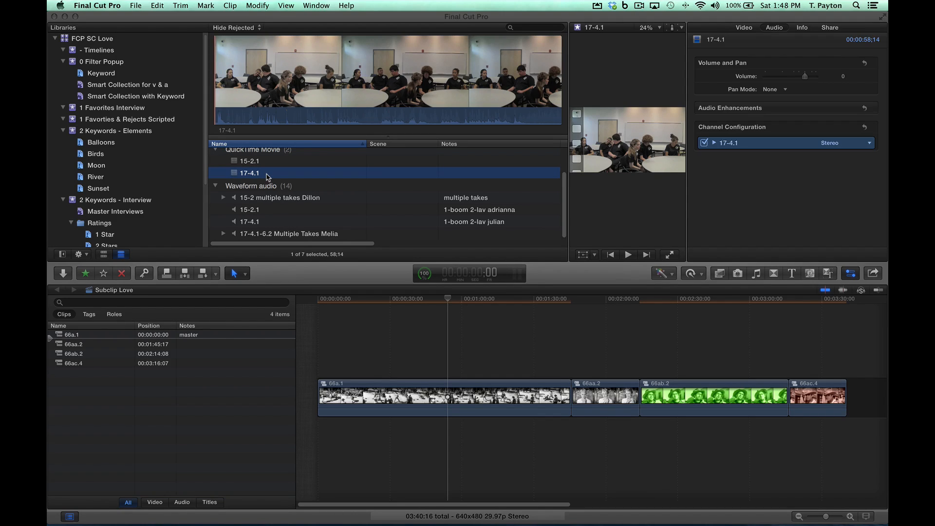
left_click(272, 224)
left_click(267, 176)
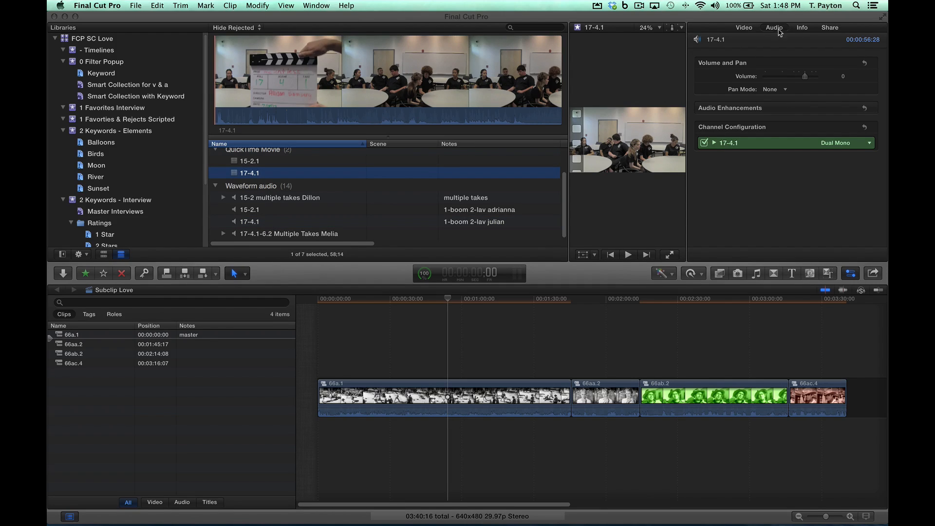
left_click(802, 28)
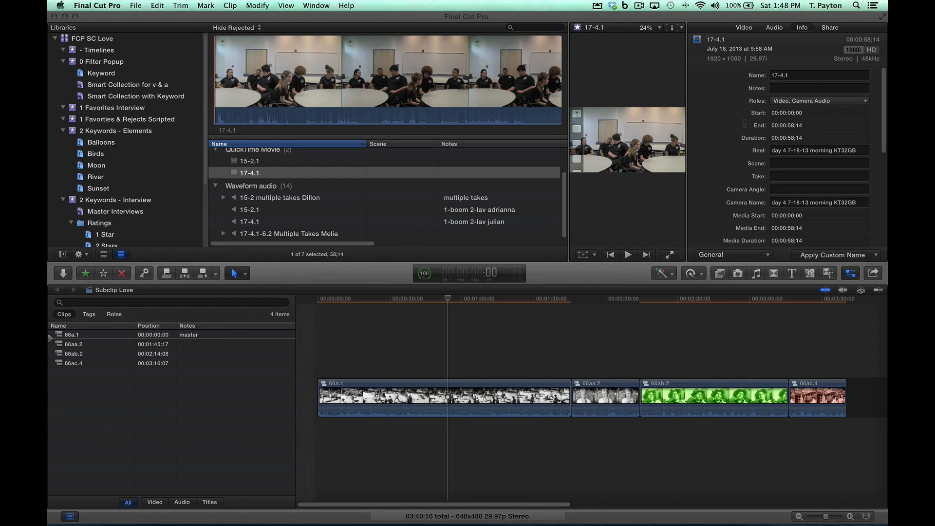
left_click(271, 224)
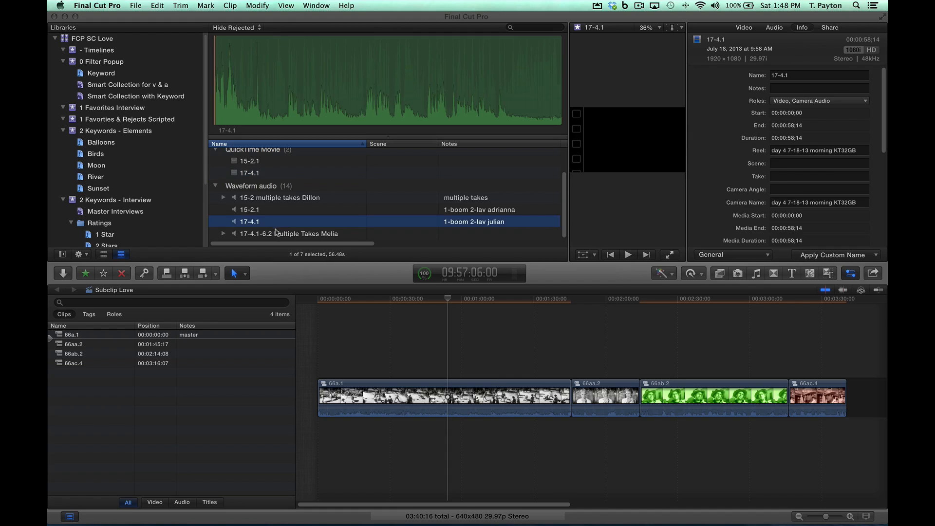
left_click(276, 233)
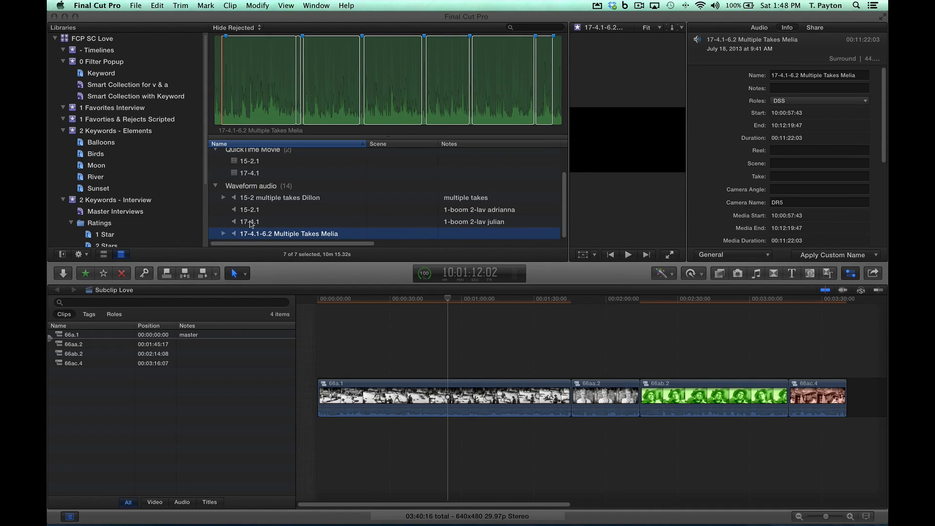
left_click(287, 219)
left_click(263, 173)
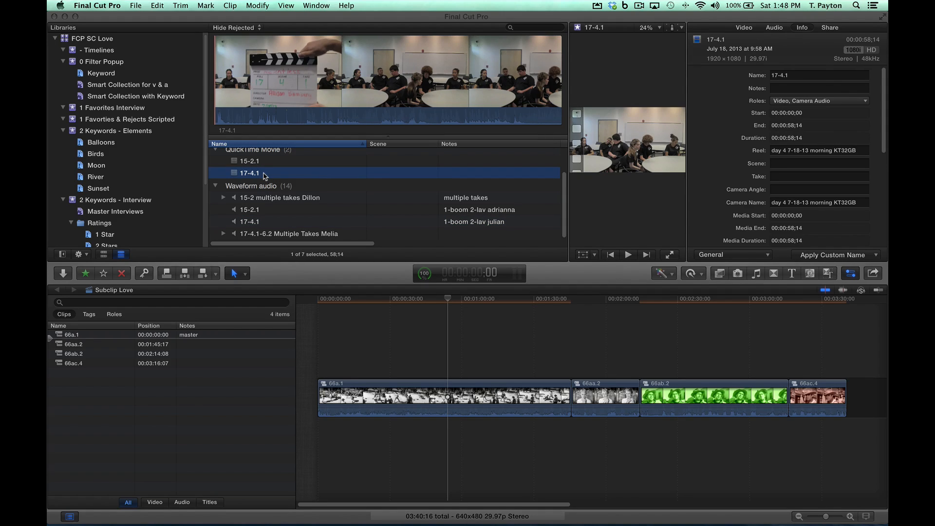
left_click(269, 235)
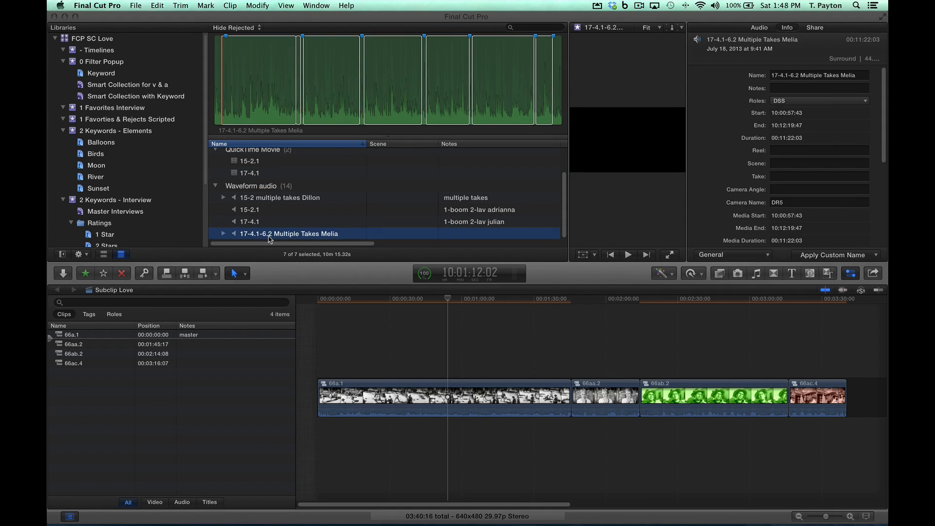
Step: Expand the 17-4.1-6.2 Multiple Takes audio clip and compare the positions of its 17-4.1 and 17-4.2 markers
left_click(225, 234)
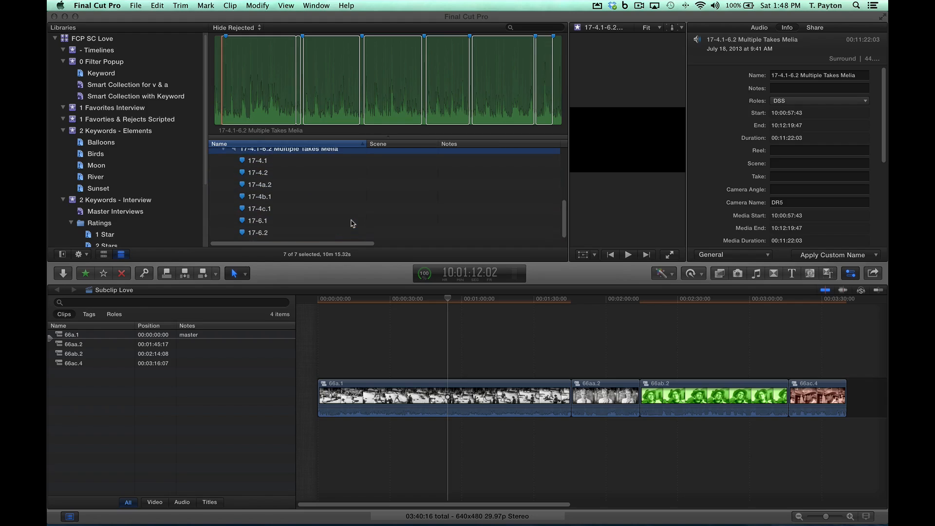
scroll(345, 223, "up", 2)
left_click(272, 195)
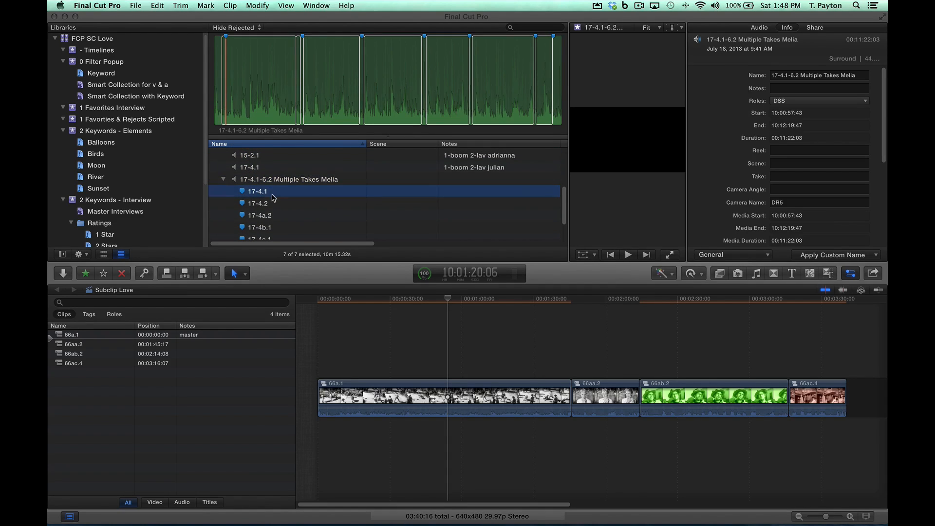
left_click(279, 205)
left_click(279, 193)
left_click(279, 204)
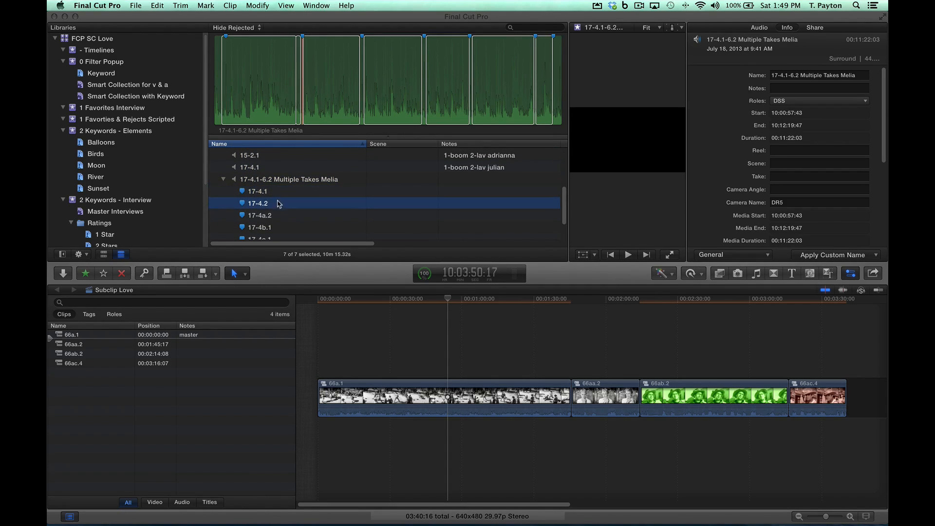
Step: Clear all selected ranges from the 17-4.1-6.2 Multiple Takes audio clip
left_click(274, 96)
key("alt+x")
key("alt+x")
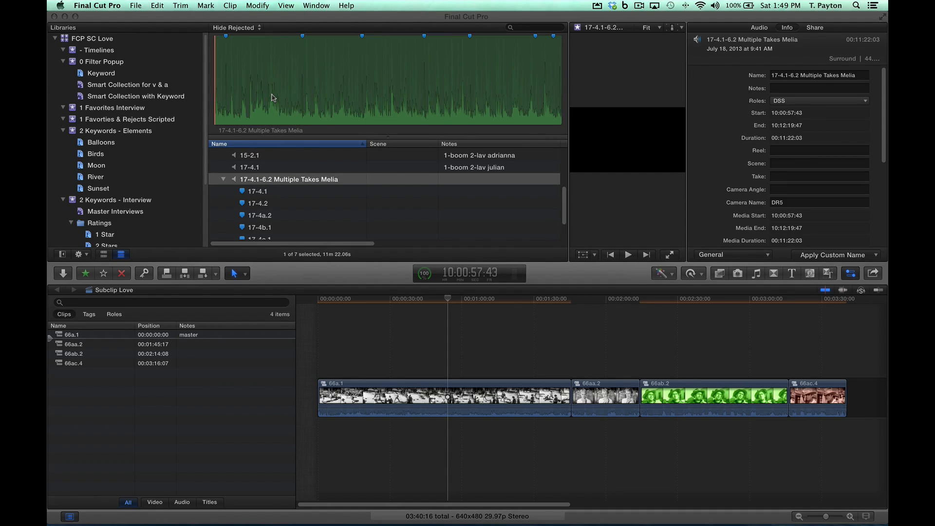
Step: Mark a range in the Multiple Takes audio clip that runs from the 17-4.1 marker to the 17-4.2 marker
left_click(268, 193)
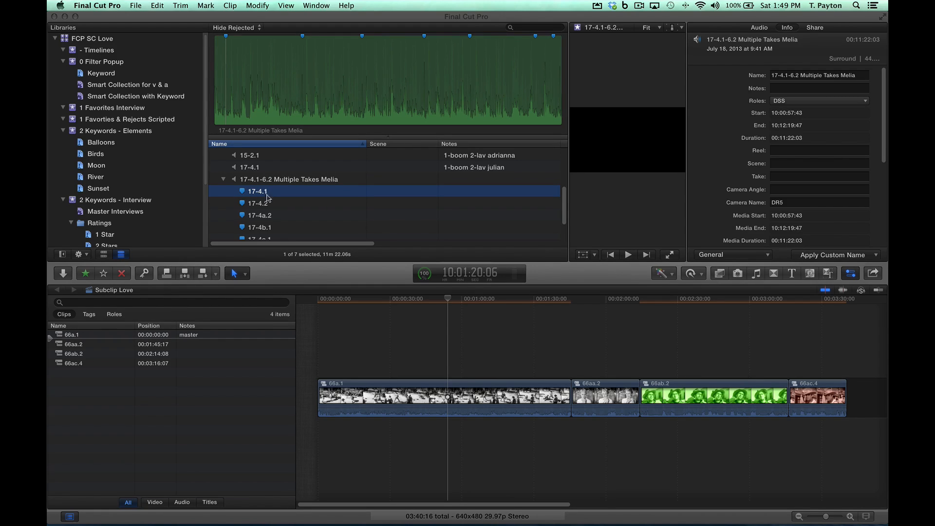
left_click(269, 204)
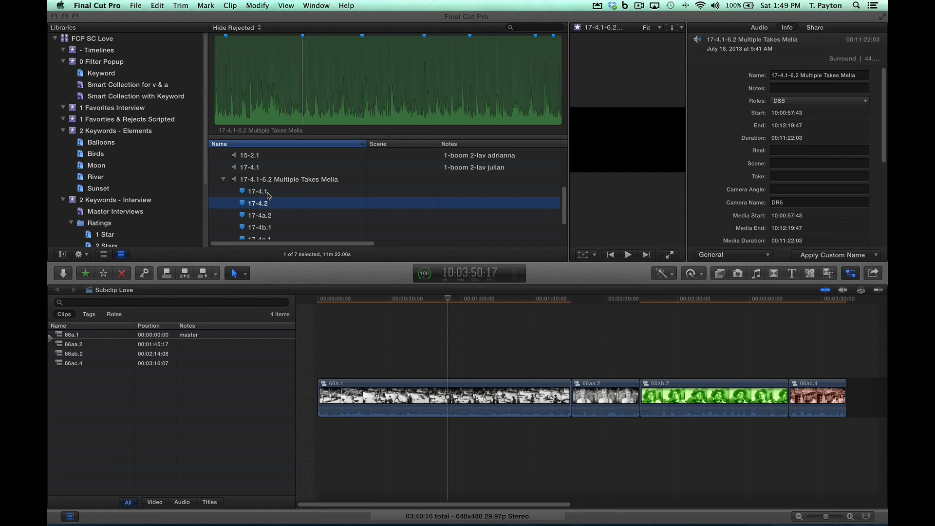
left_click(268, 193)
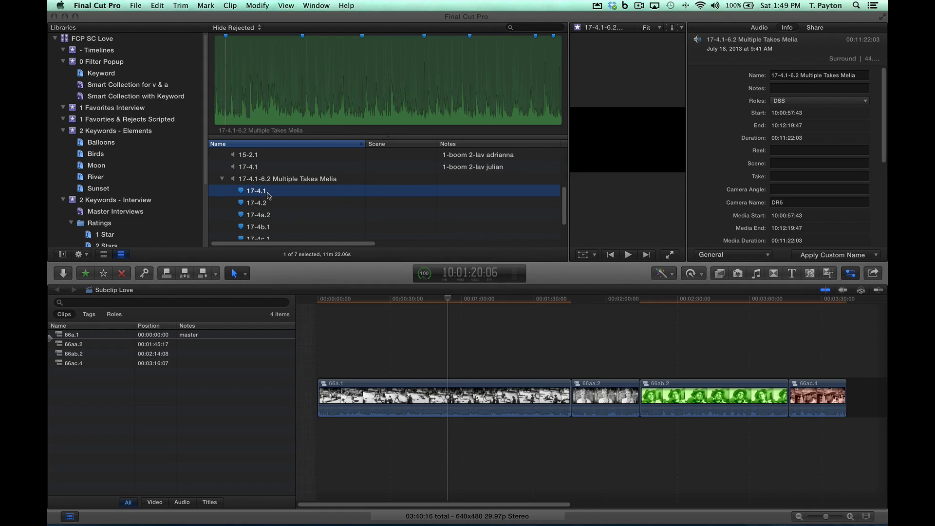
key("i")
key("ctrl+apostrophe")
key("o")
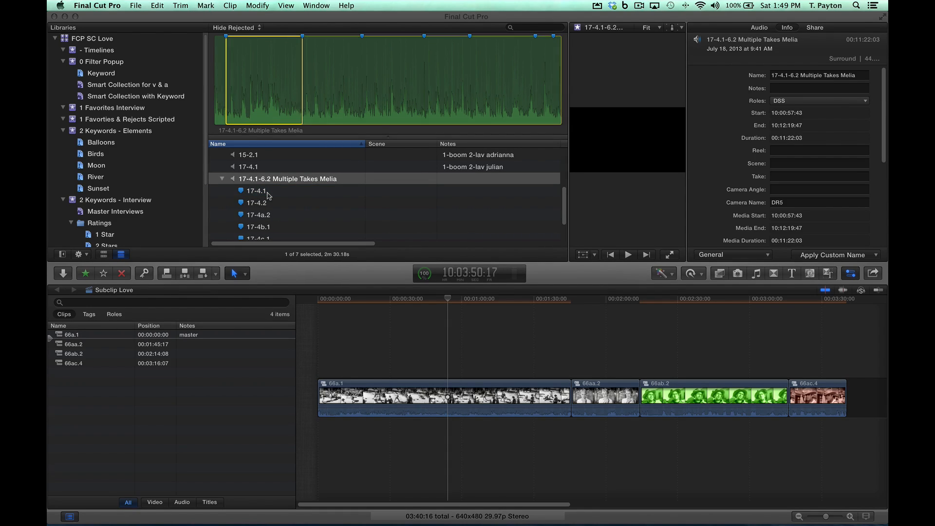
Step: Create an audio-synchronized multicam clip named 17-4.1 from the marked Multiple Takes range, the 17-4.1 audio clip and the 17-4.1 video clip
scroll(304, 198, "up", 3)
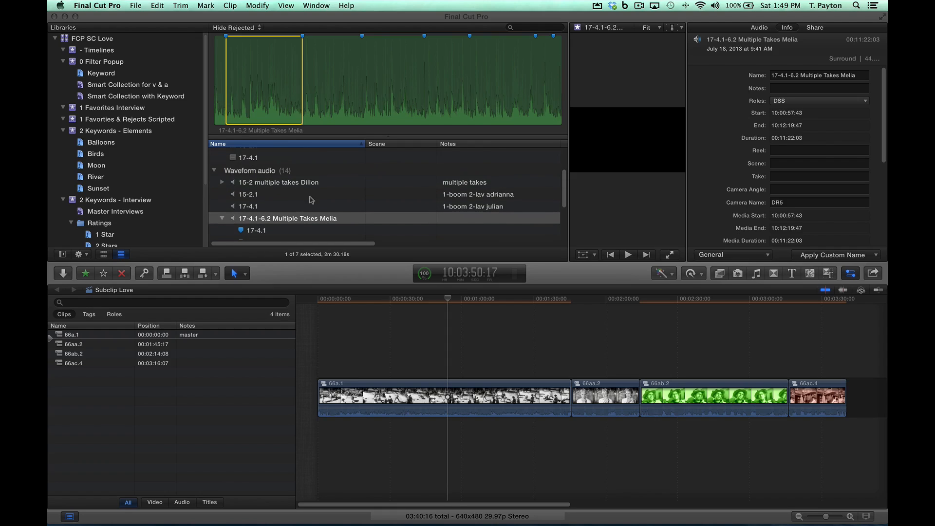
left_click(262, 206, "super")
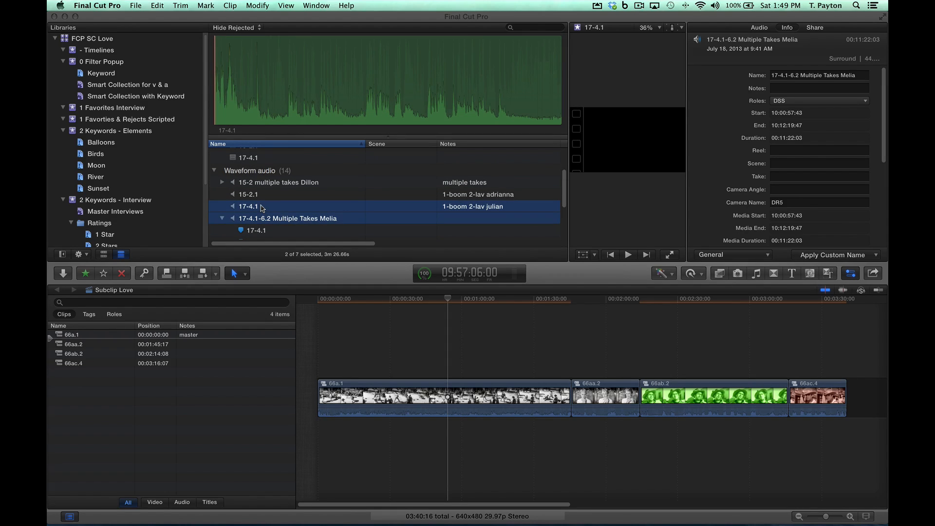
scroll(289, 209, "up", 2)
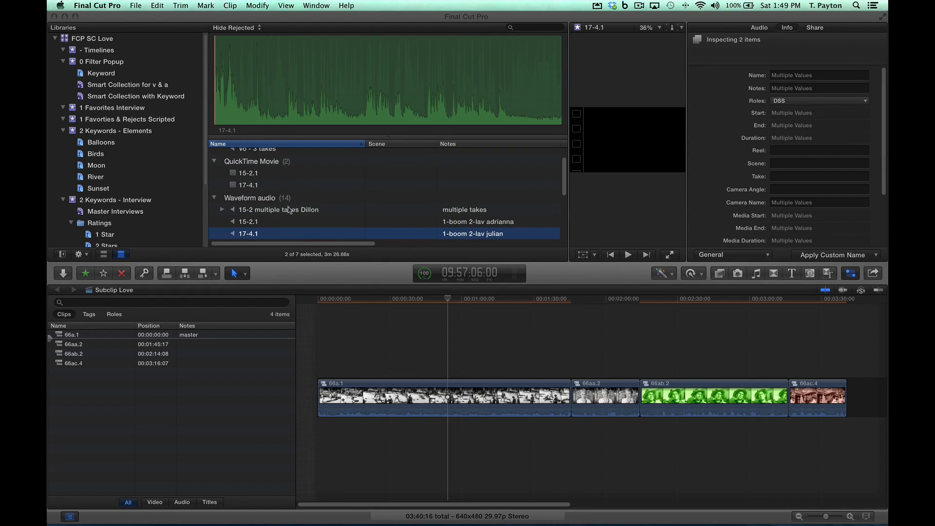
left_click(262, 187, "super")
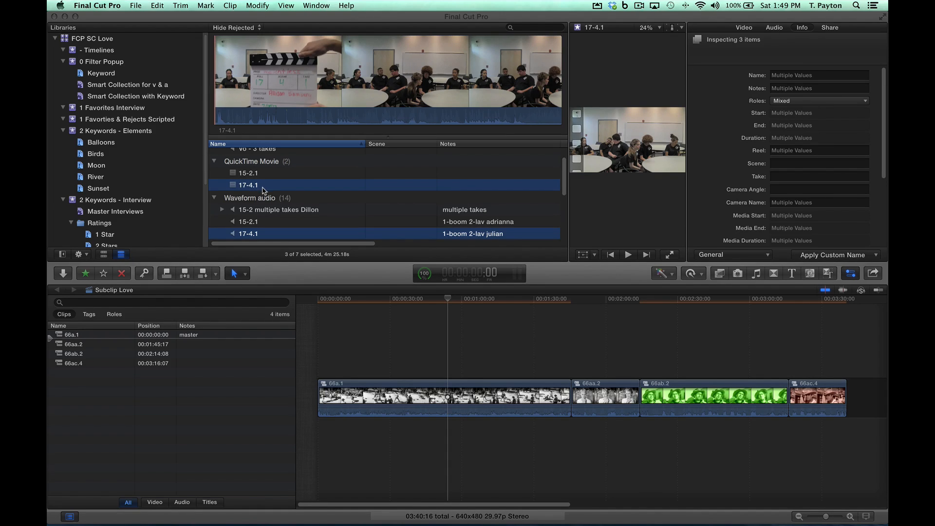
right_click(251, 185)
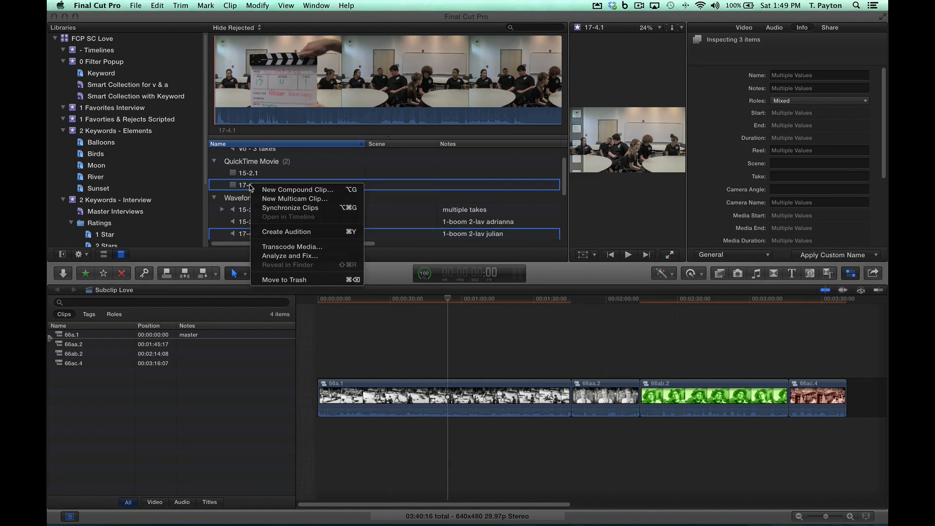
left_click(294, 200)
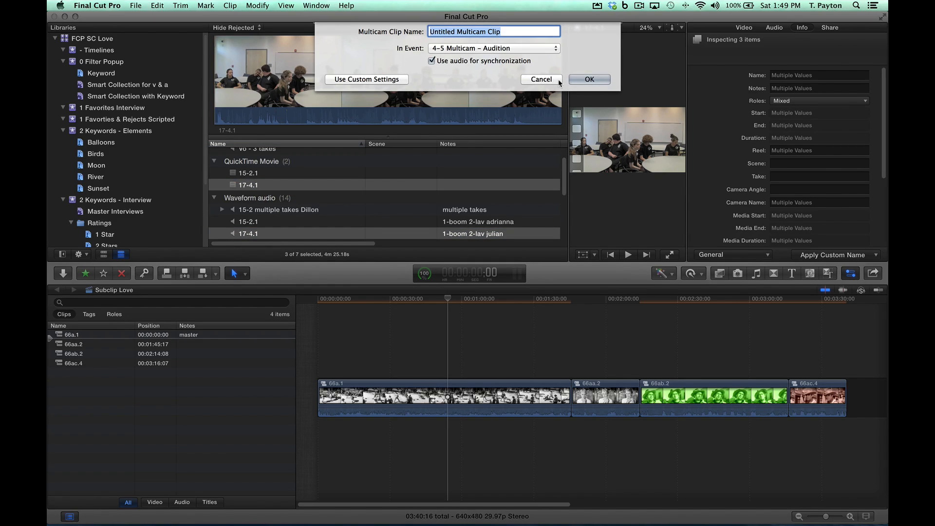
type("17-")
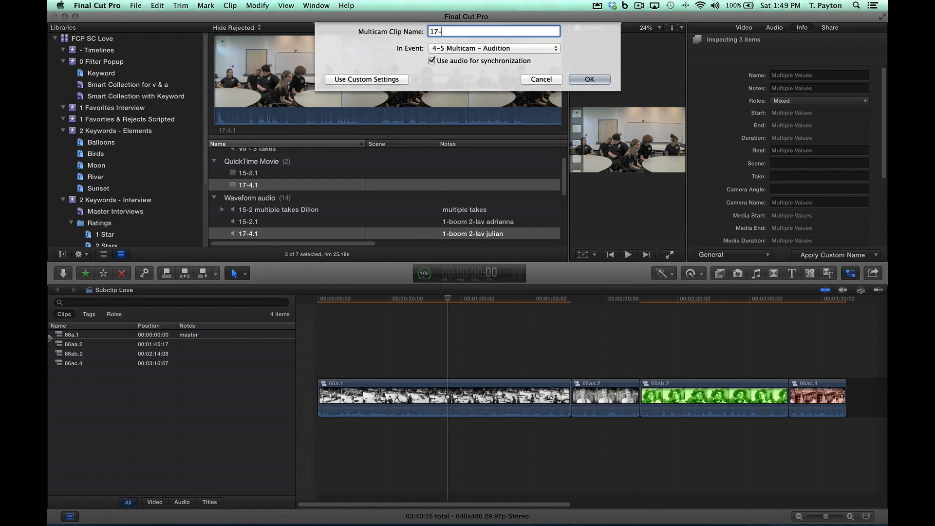
type("4.1")
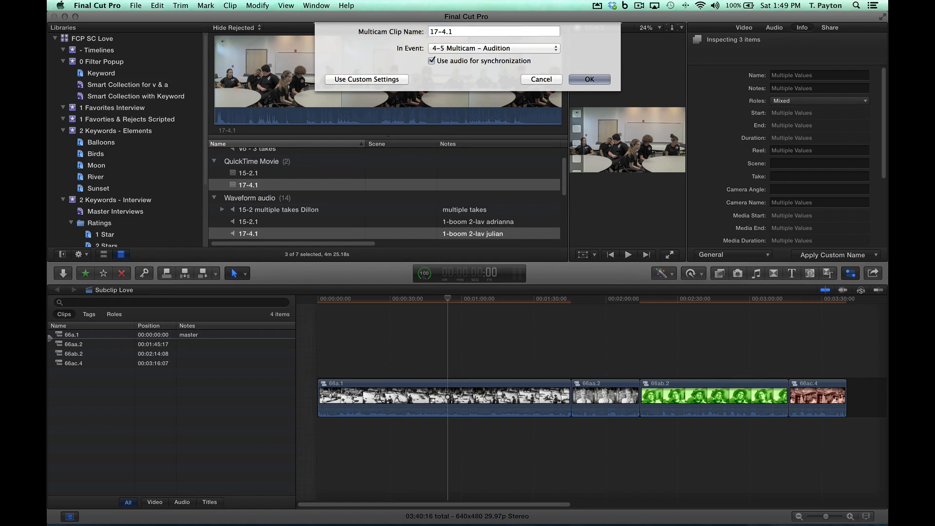
key("Return")
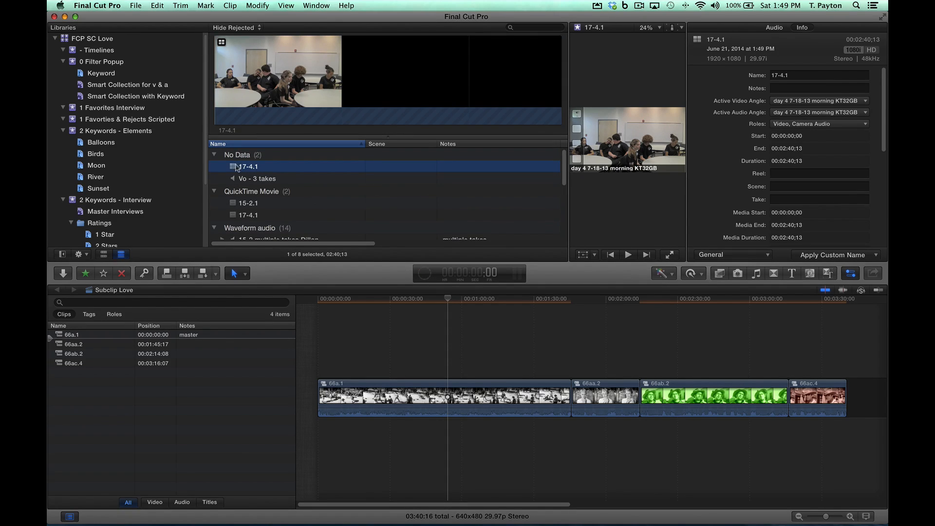
Step: Open the 17-4.1 multicam clip to view its angles, and enlarge the browser area above the timeline
double_click(232, 168)
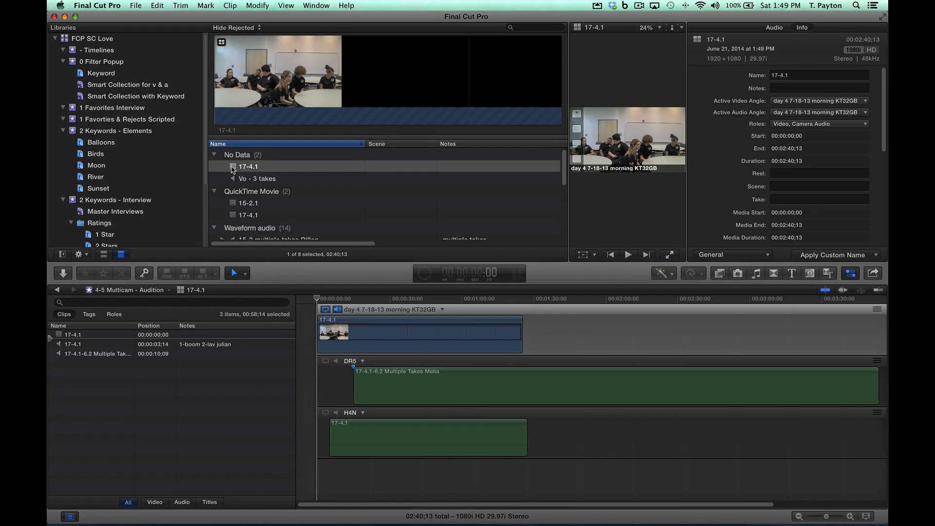
left_click_drag(550, 271, 537, 177)
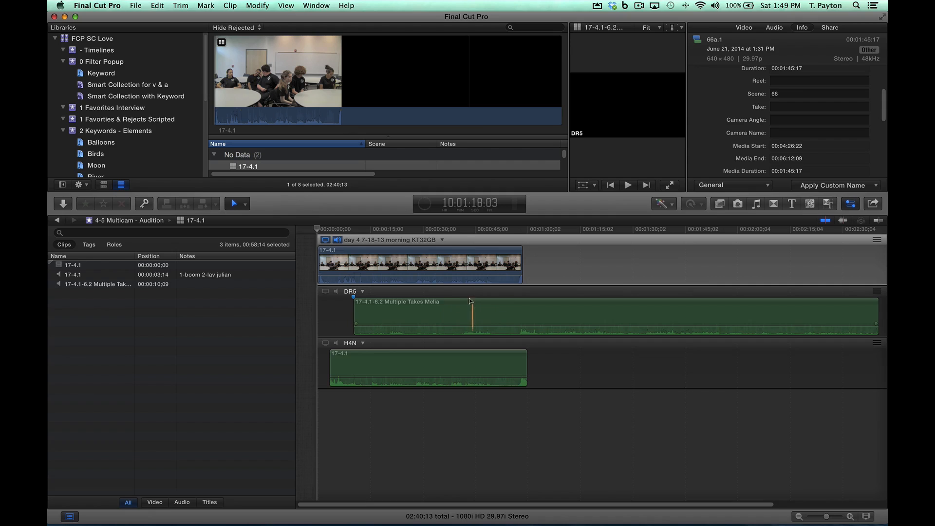
left_click_drag(537, 201, 530, 331)
Step: Review the marked range in the Multiple Takes audio clip against its 17-4.1 and 17-4.2 markers
left_click(382, 277)
scroll(341, 272, "down", 3)
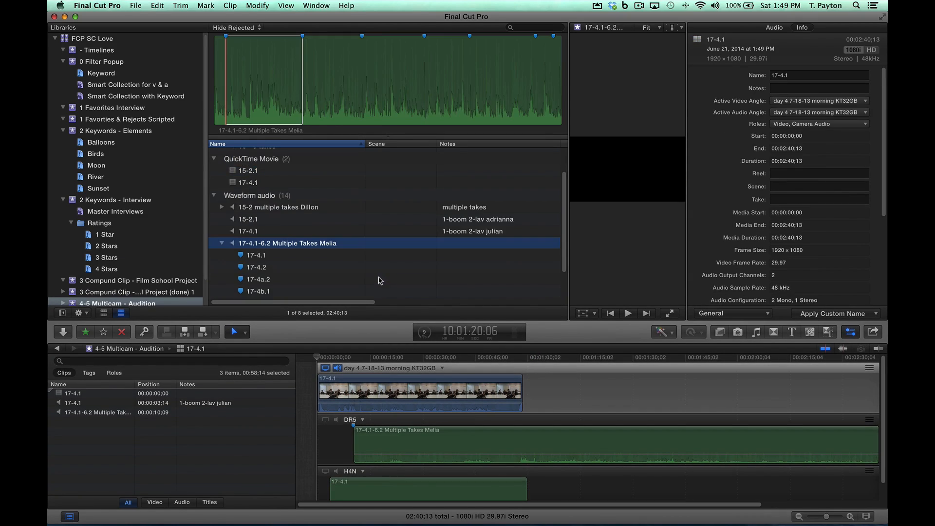
left_click(270, 229)
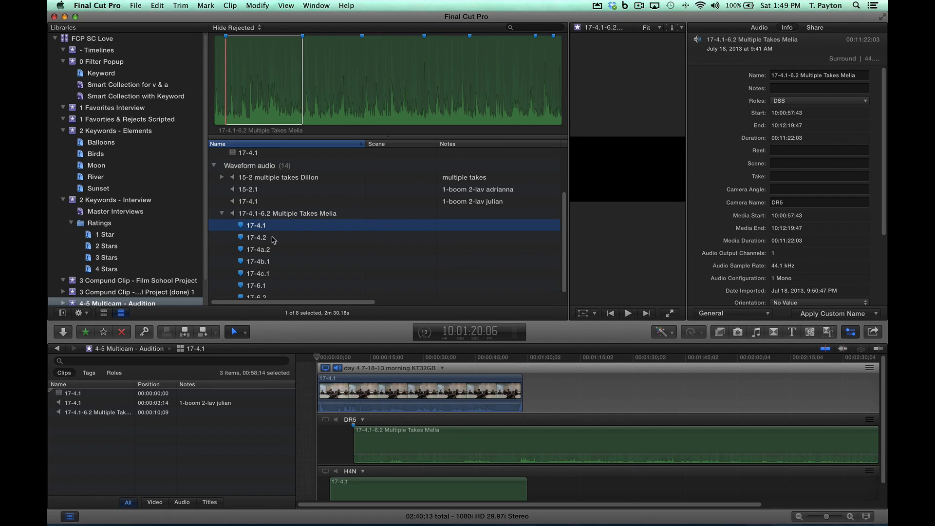
left_click(274, 238)
scroll(287, 231, "up", 2)
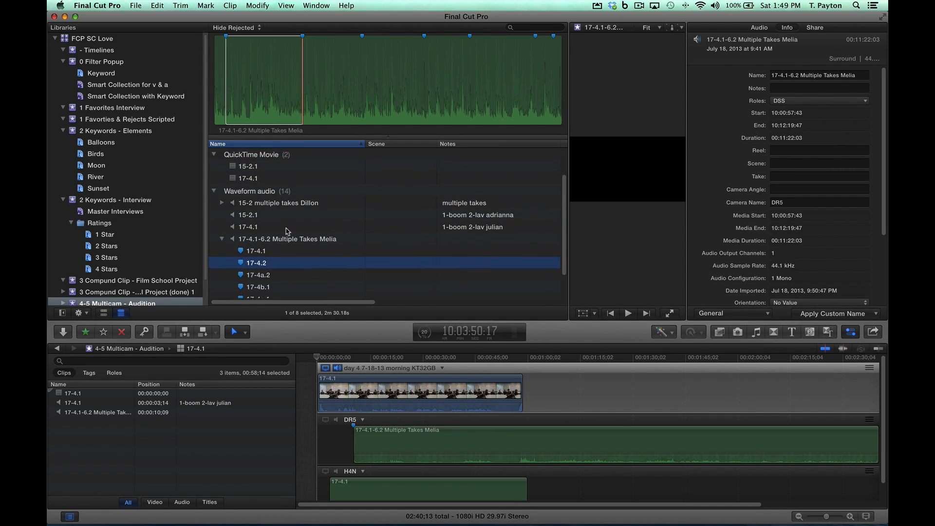
scroll(287, 231, "up", 2)
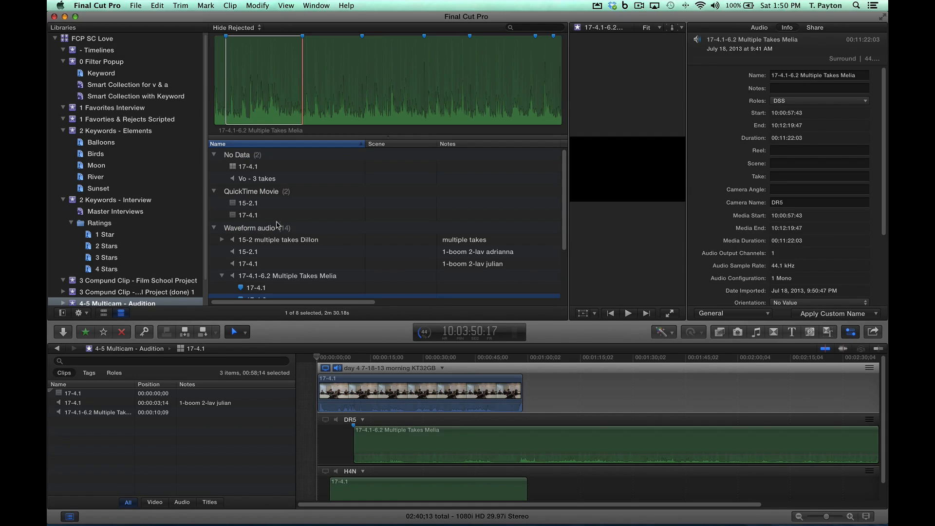
Step: Mark a range of about 10 seconds midway through the 17-4.1 video clip and a matching one of about 9.4 seconds in the 17-4.1 audio clip
left_click(254, 216)
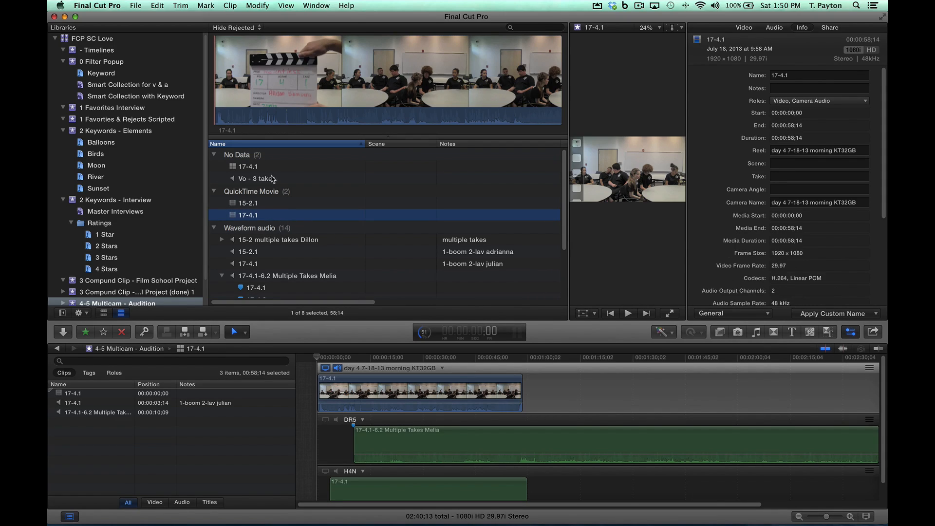
left_click(299, 78)
left_click_drag(379, 77, 435, 72)
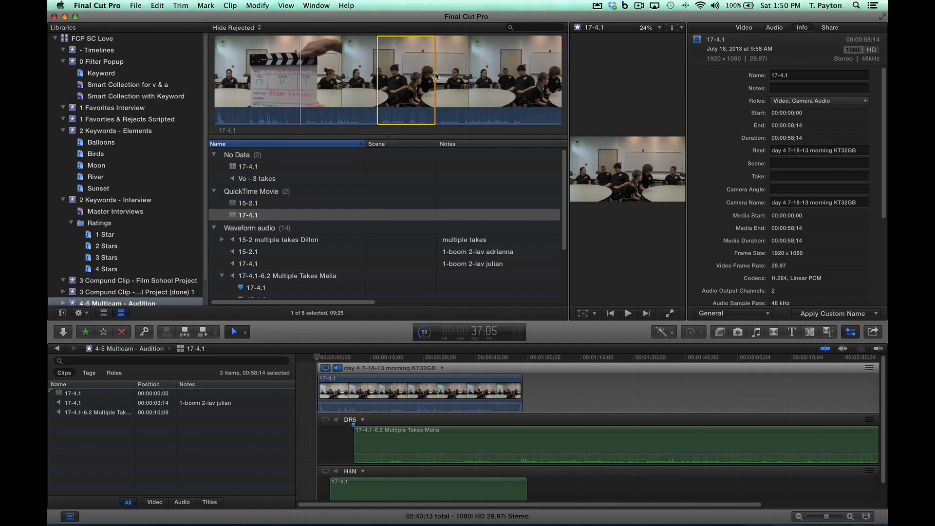
scroll(271, 267, "down", 1)
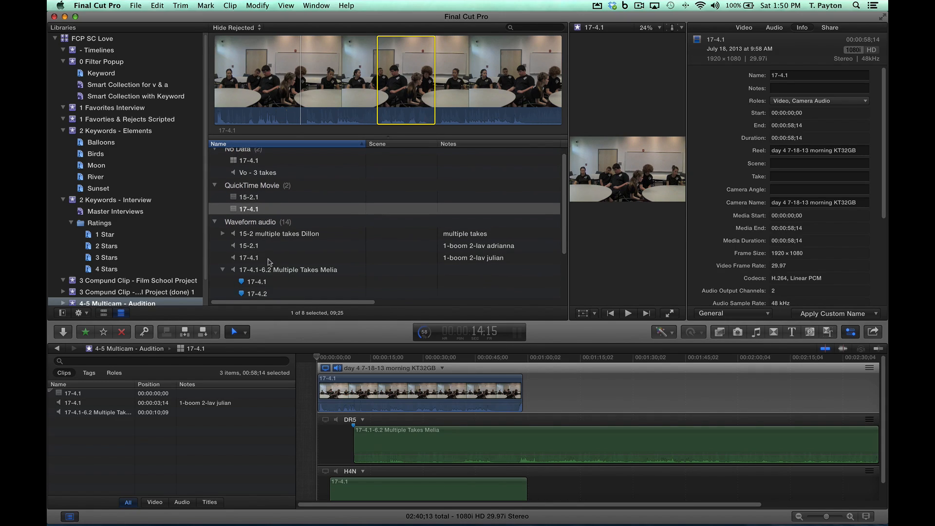
left_click(270, 259)
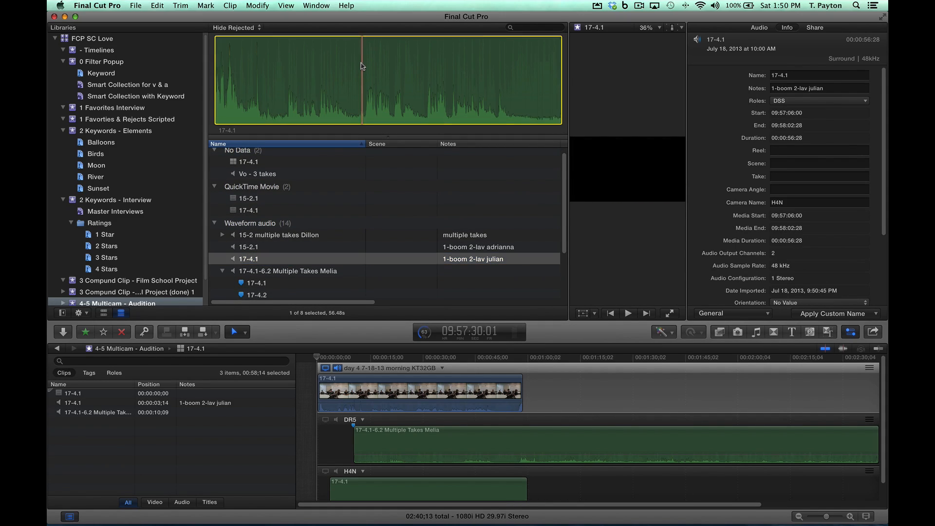
left_click_drag(362, 66, 420, 64)
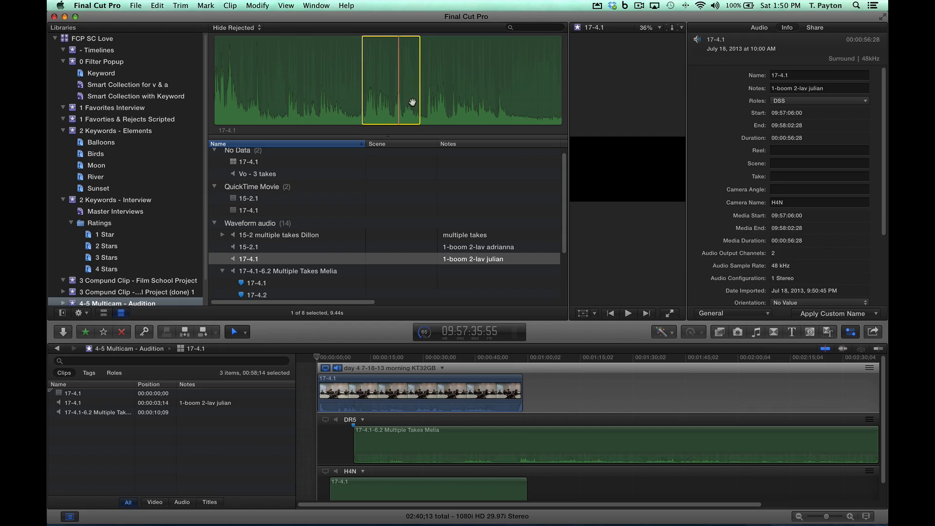
left_click(261, 210, "super")
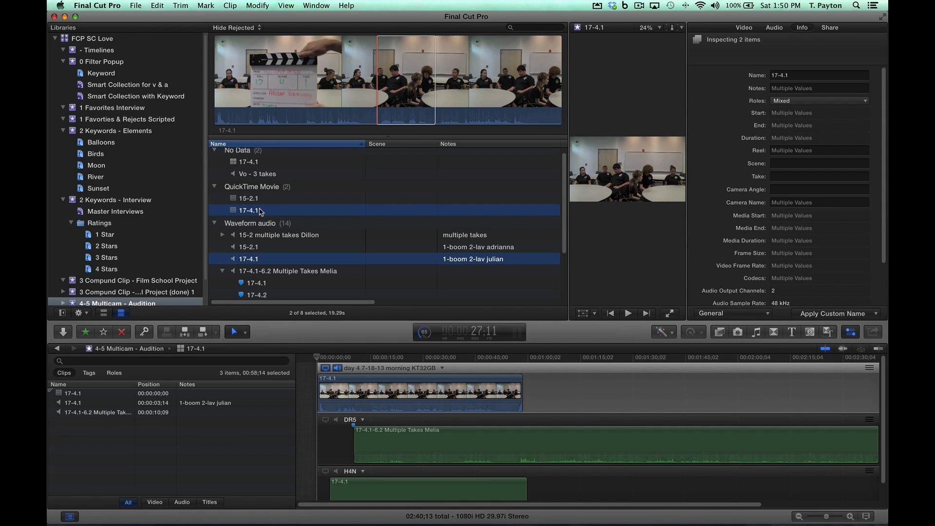
right_click(253, 212)
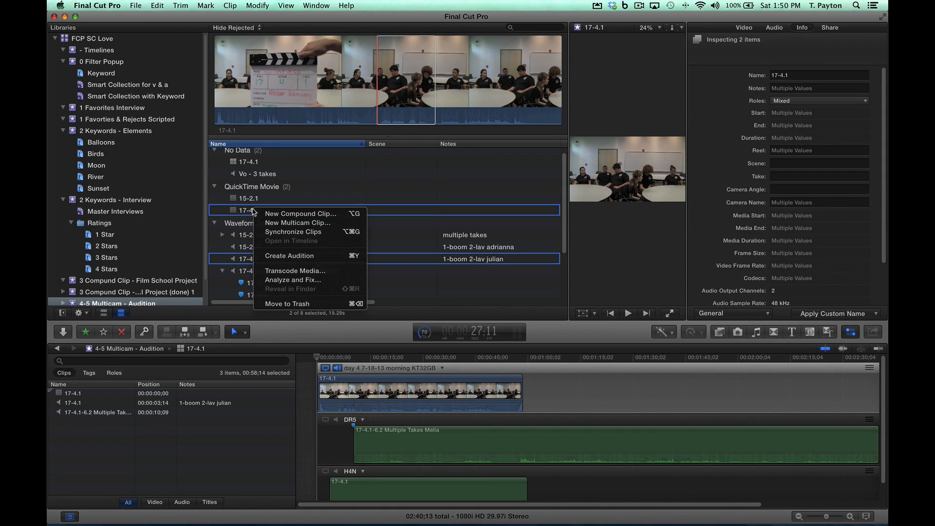
left_click(253, 212)
right_click(260, 211)
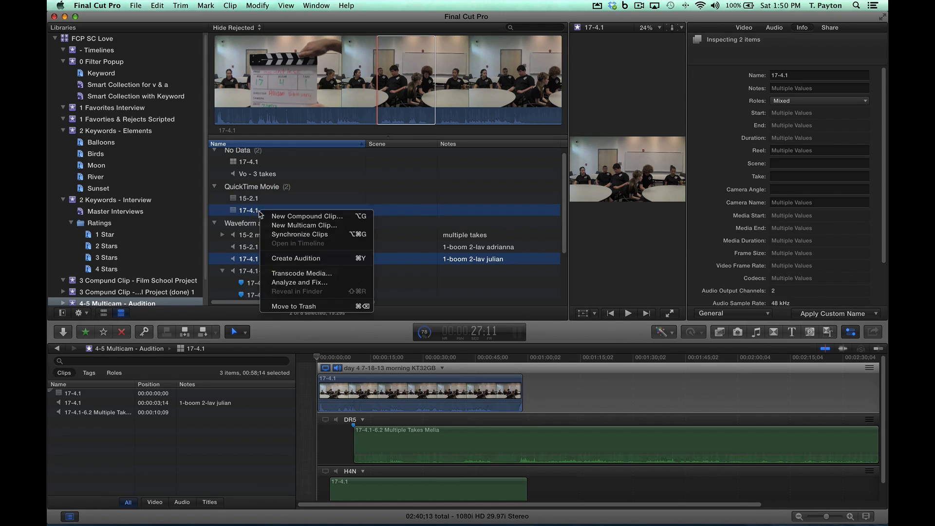
left_click(386, 110)
left_click(396, 98)
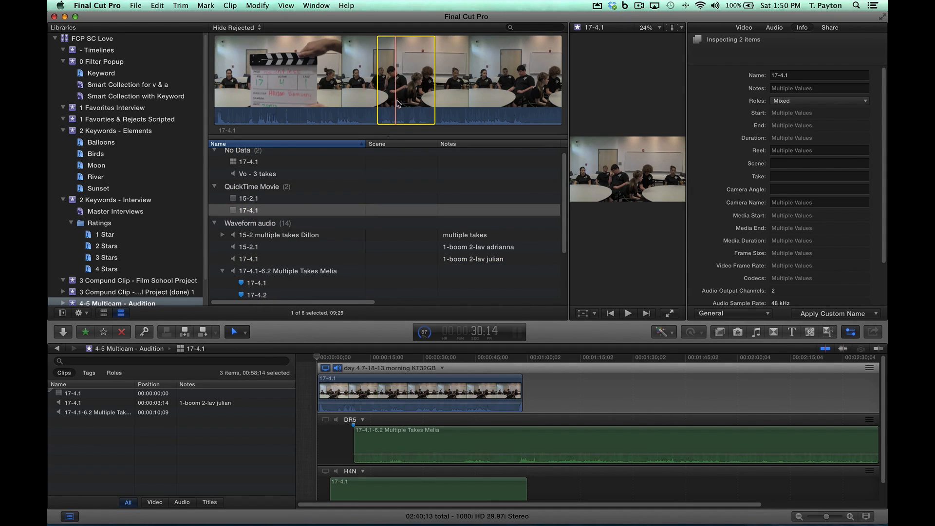
Step: Create an audio-synchronized multicam clip named "super shot" from the marked ranges of the 17-4.1 audio and video clips
left_click(267, 260)
left_click(253, 211, "super")
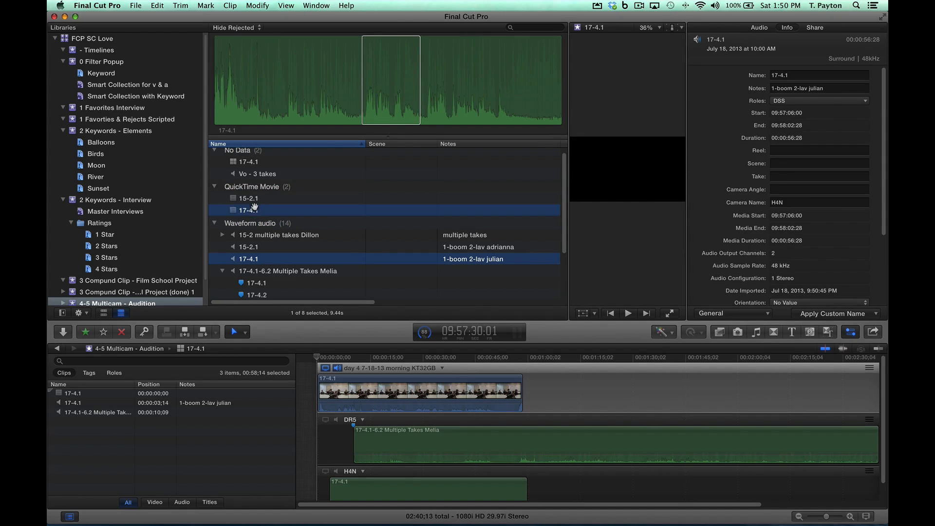
right_click(253, 211)
left_click(283, 224)
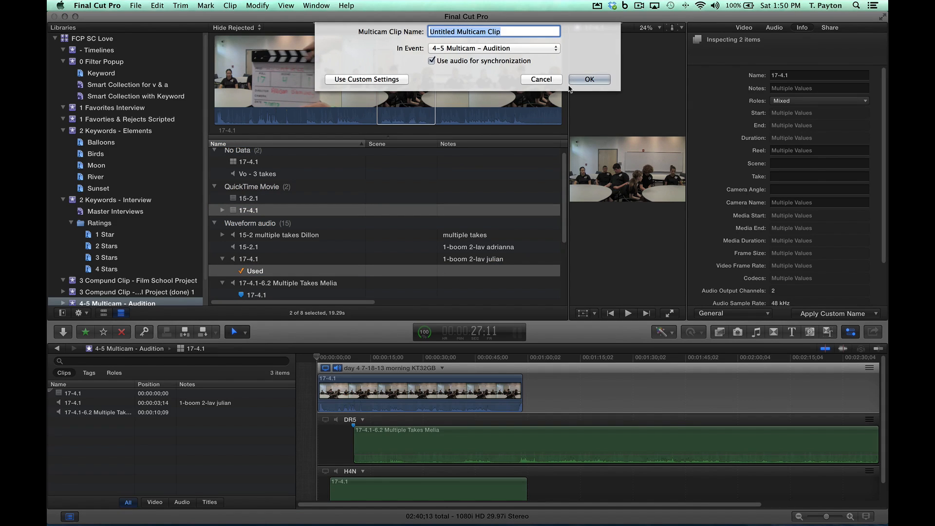
type("super shot")
key("Return")
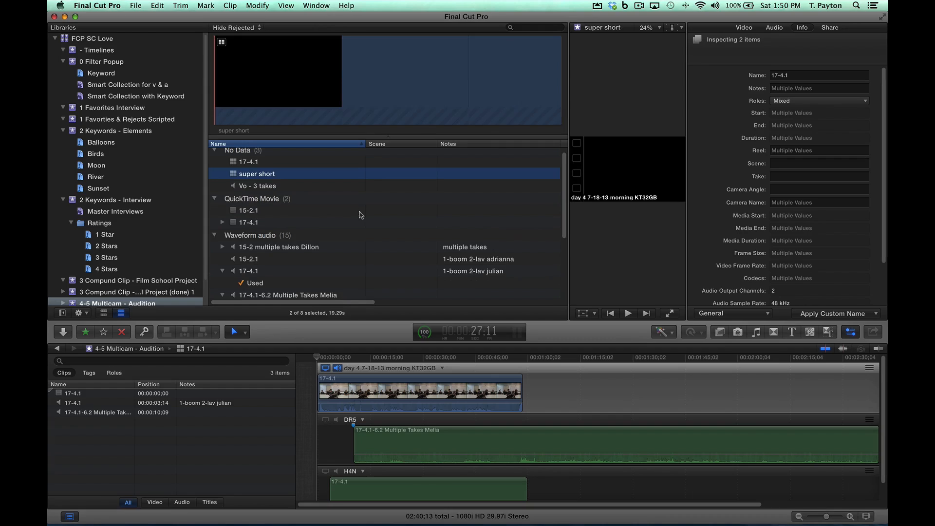
Step: Open the "super short" multicam clip and check the frames where its video angle overlaps the H4N audio
double_click(233, 169)
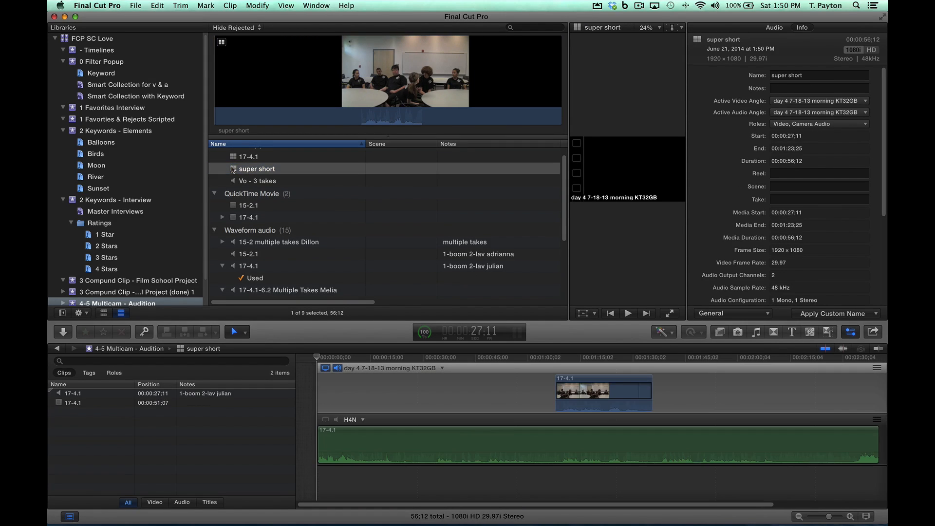
left_click(563, 358)
left_click_drag(564, 359, 588, 360)
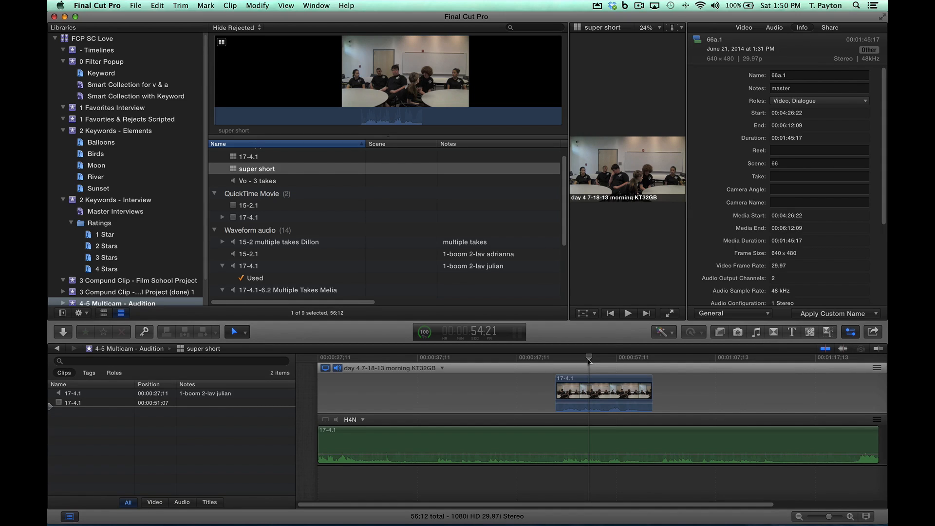
Step: Review the 17-4.1, 17-4.2 and 17-4a.2 markers in the Multiple Takes audio clip, enlarging the browser area while doing so
left_click_drag(585, 338, 583, 374)
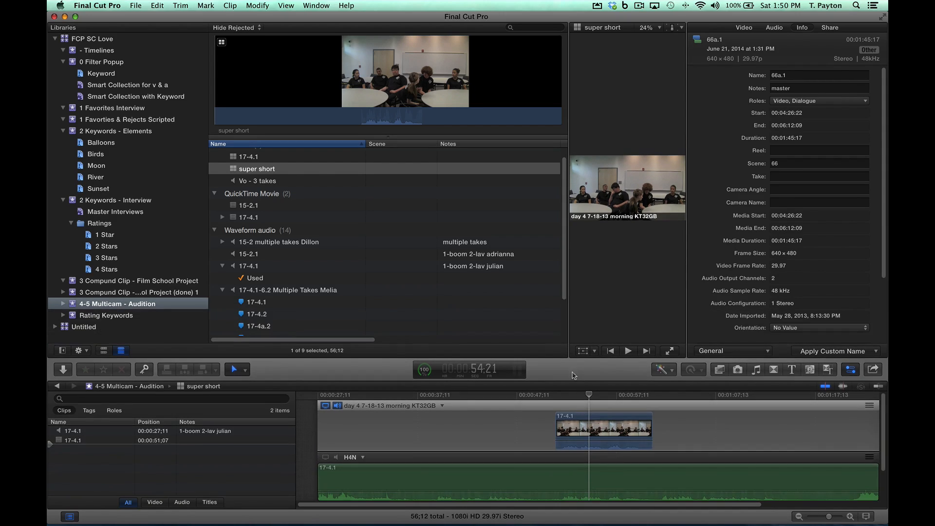
scroll(409, 313, "down", 4)
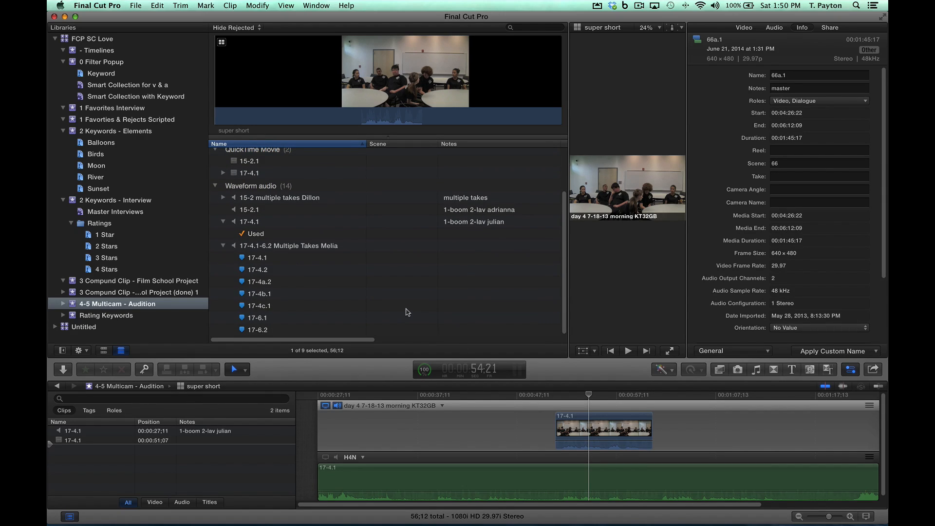
scroll(408, 312, "up", 2)
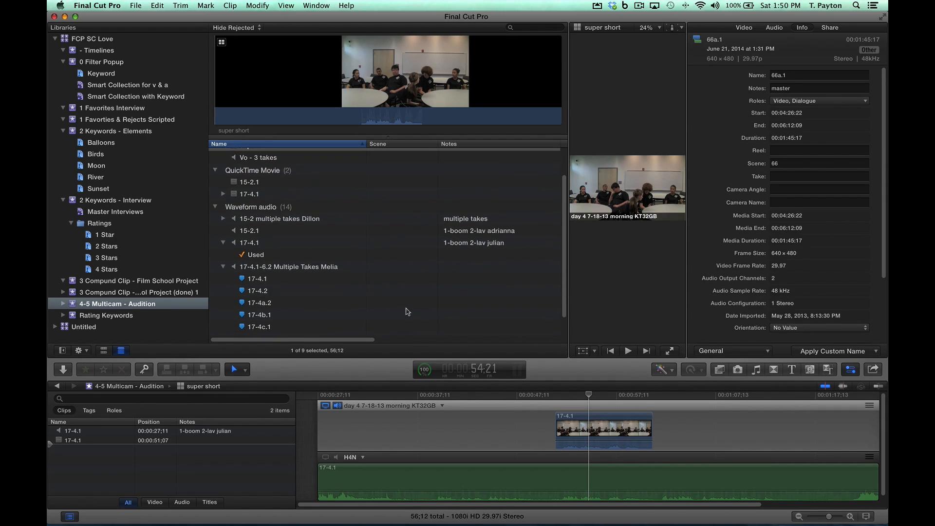
left_click(281, 280)
left_click(279, 287)
left_click(278, 280)
left_click(279, 291)
left_click(279, 301)
left_click(278, 291)
left_click(277, 300)
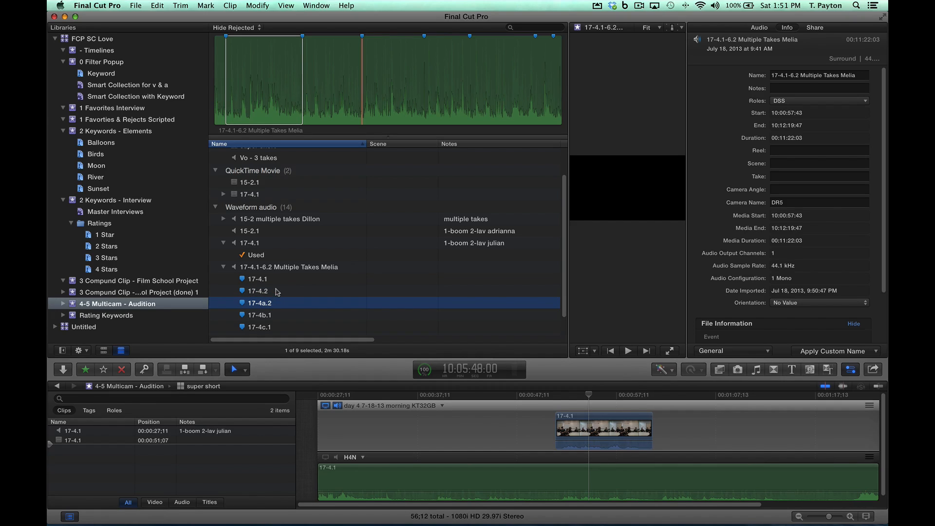
left_click_drag(543, 335, 541, 328)
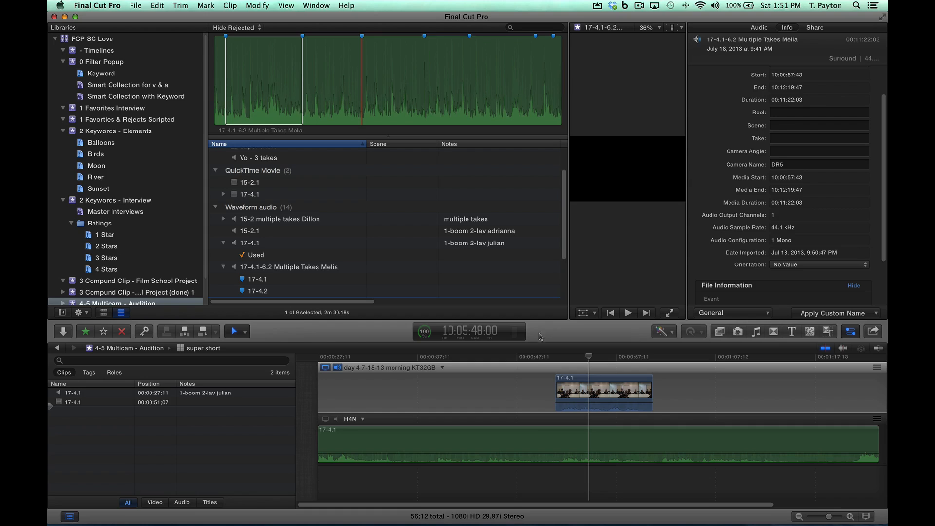
Step: Set the 17-4.1 multicam clip's scene to 66 and its note to "note here"
scroll(401, 275, "up", 4)
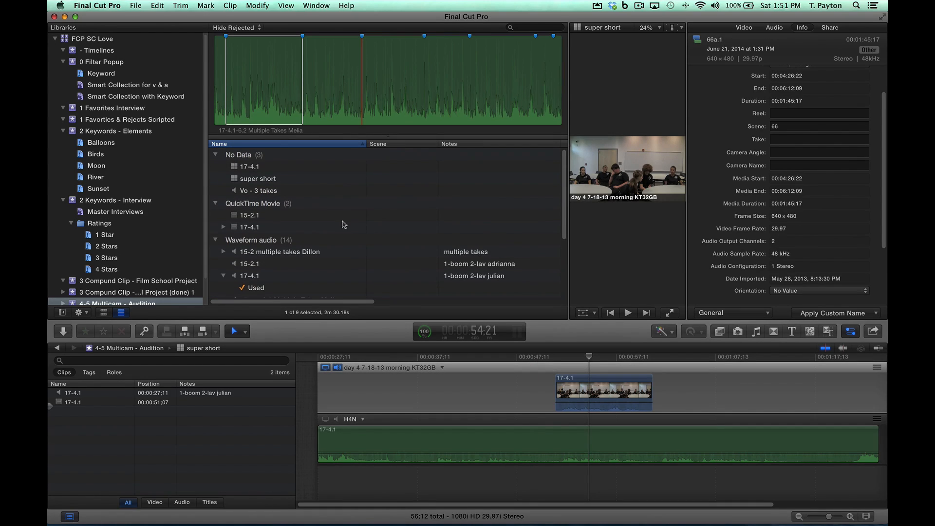
left_click(264, 167)
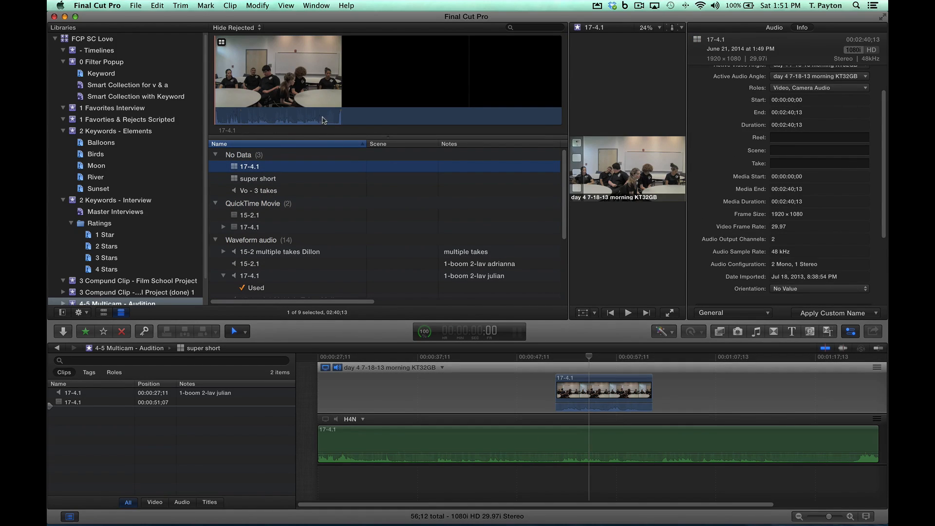
left_click(417, 168)
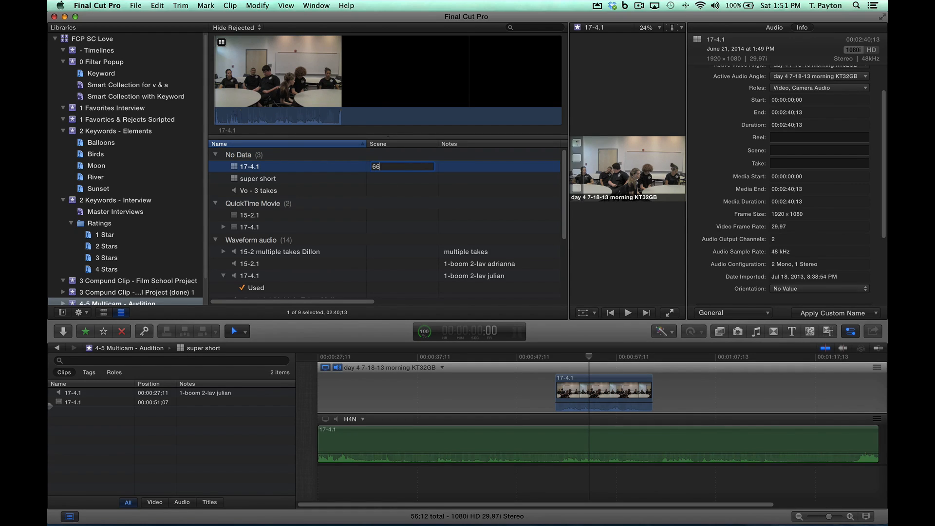
key("Tab")
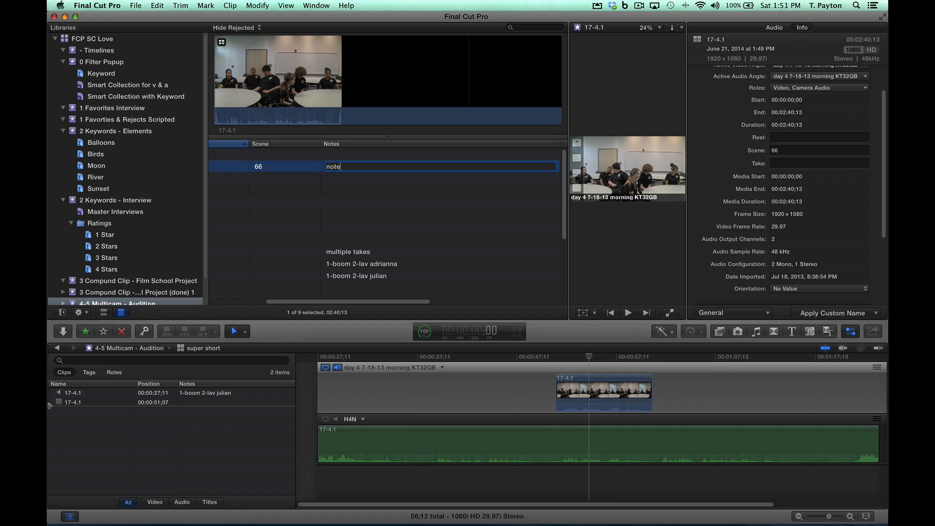
key("Return")
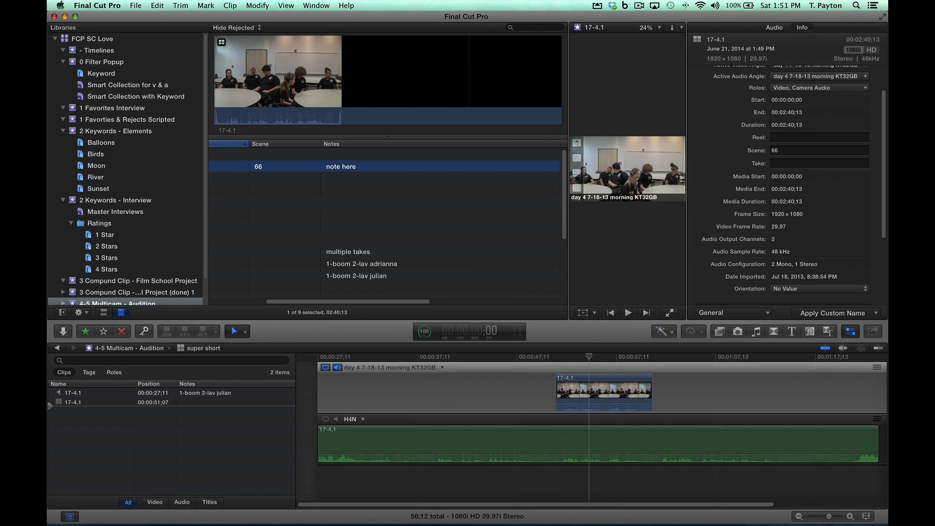
Step: Return to the Subclip Love project, append the 17-4.1 multicam clip to it, and place the playhead at about 55 seconds
left_click(57, 347)
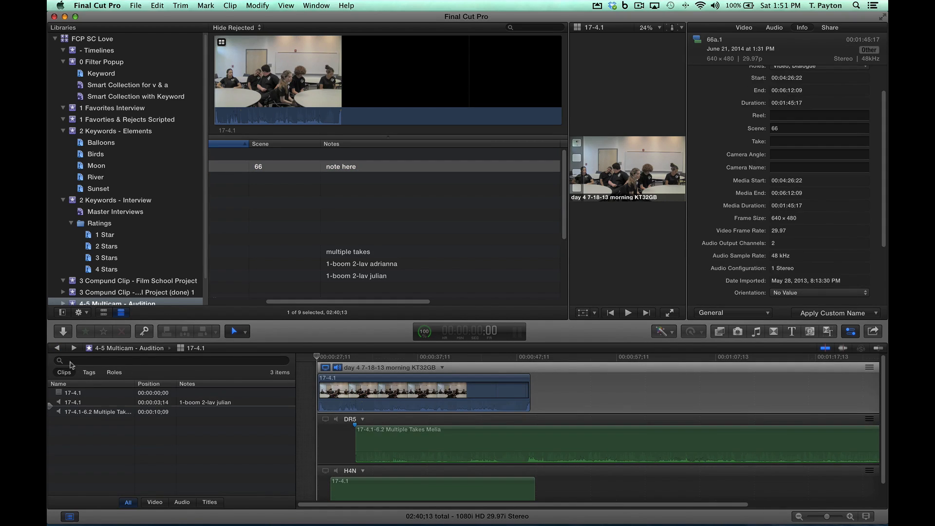
left_click(57, 348)
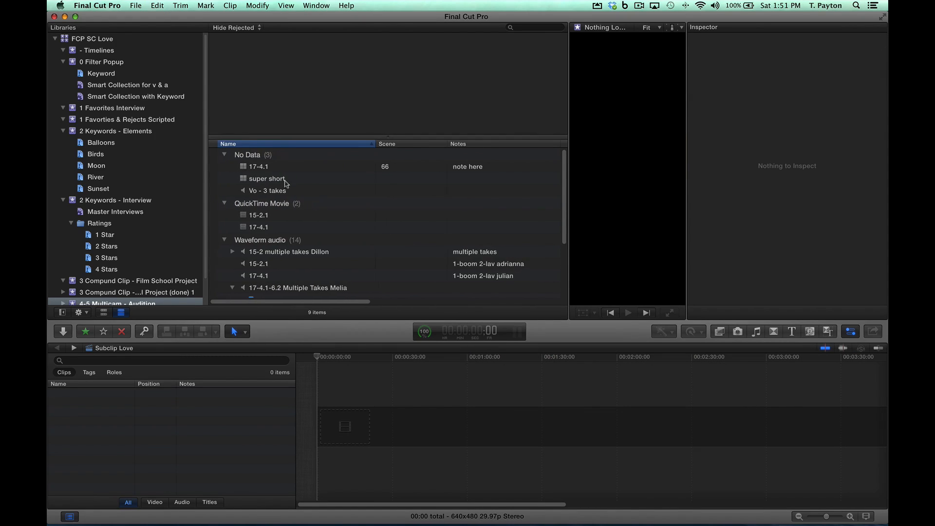
left_click(267, 166)
key("e")
left_click(482, 357)
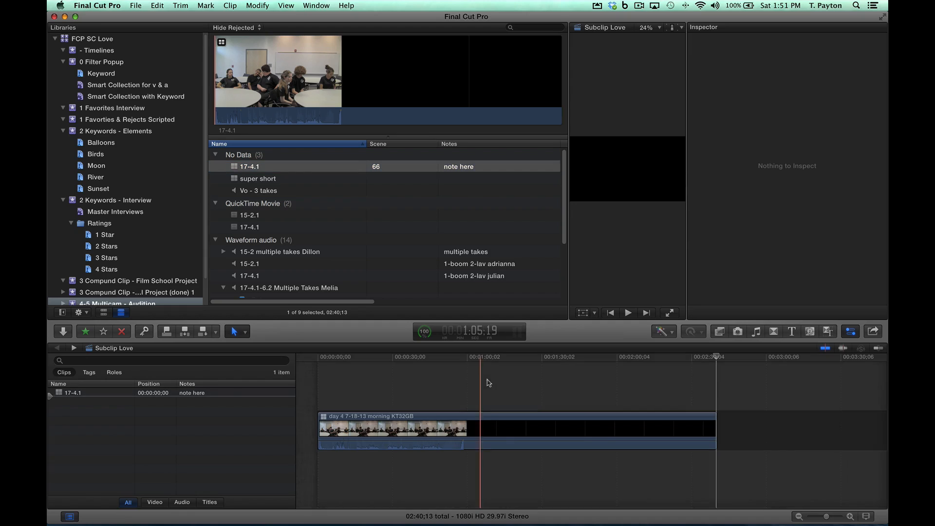
key("super+4")
left_click(454, 358)
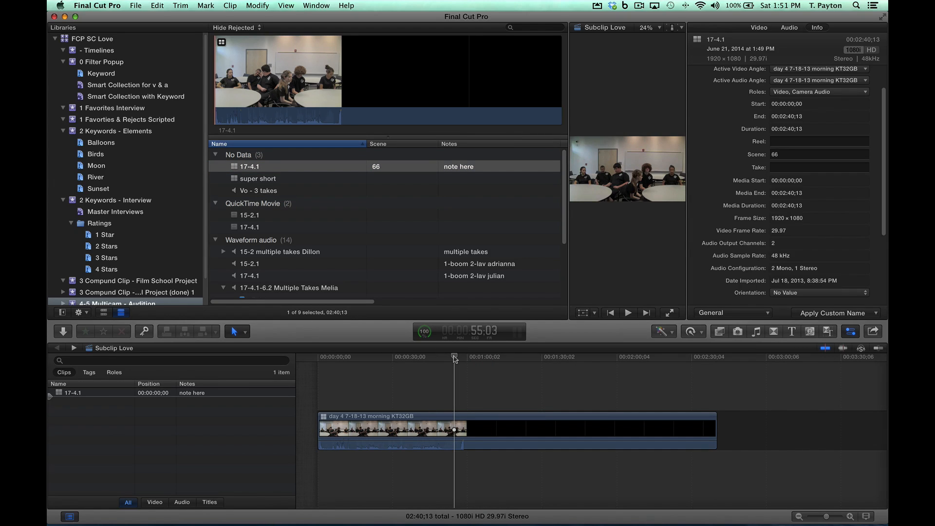
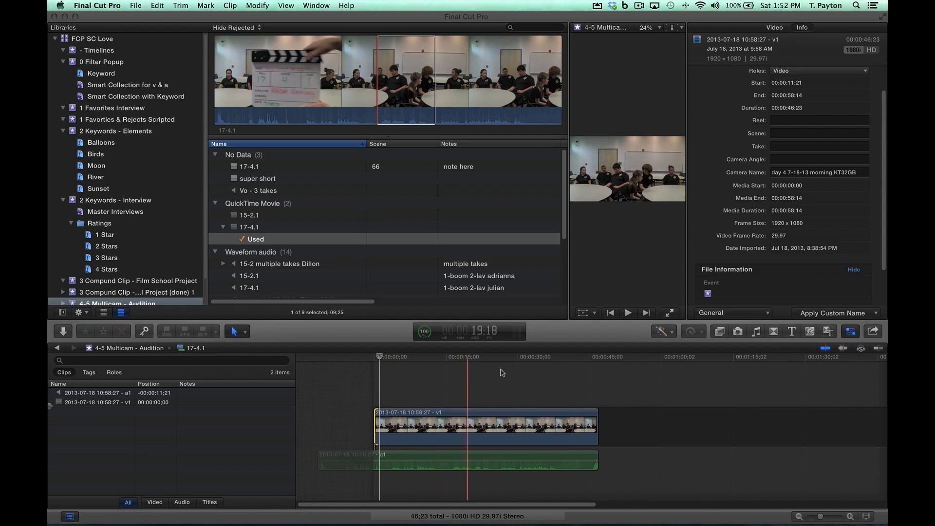
Step: Trim the ends of the video and audio inside the 17-4.1 clip to about 35 seconds in total and return to Subclip Love
left_click_drag(597, 424, 540, 423)
left_click_drag(580, 456, 540, 456)
left_click(519, 374)
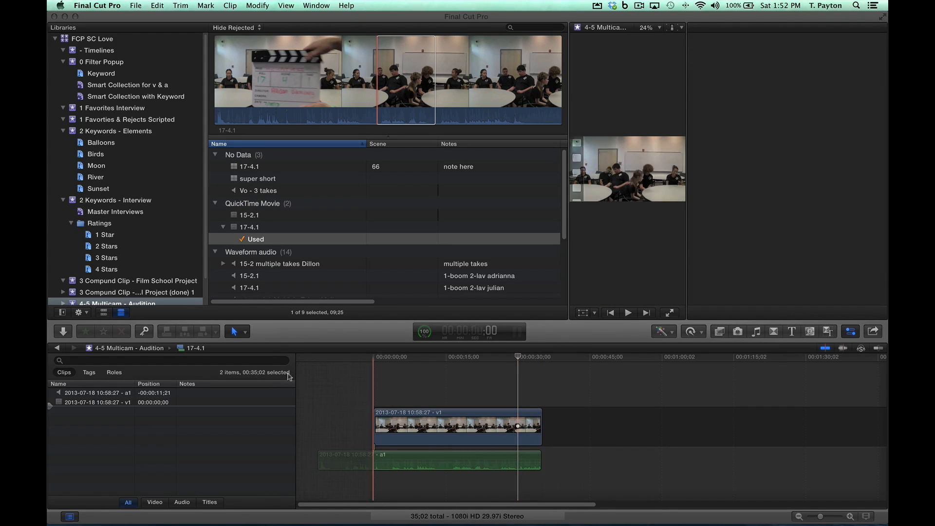
left_click(58, 349)
Step: Select the entire 17-4.1 QuickTime clip in the browser and append it to the Subclip Love project
left_click(286, 264)
left_click(263, 214)
left_click(272, 227)
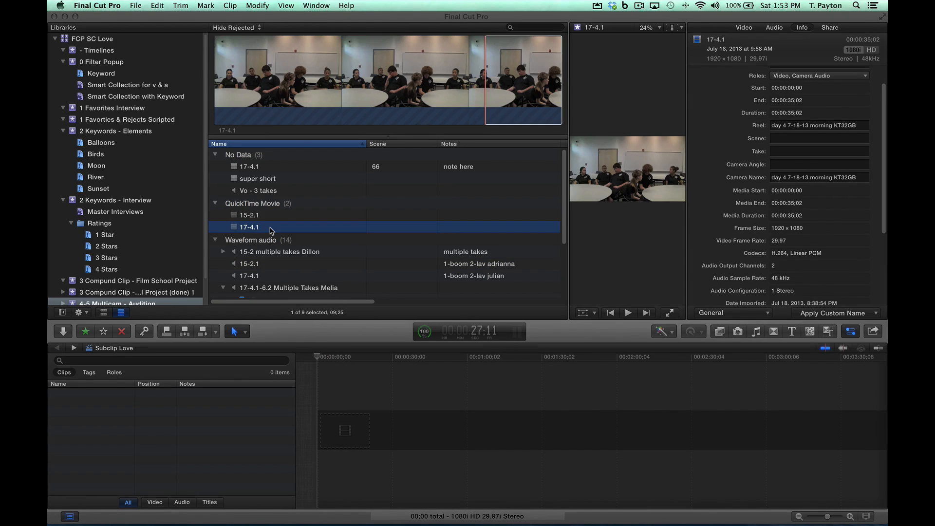
left_click(299, 92)
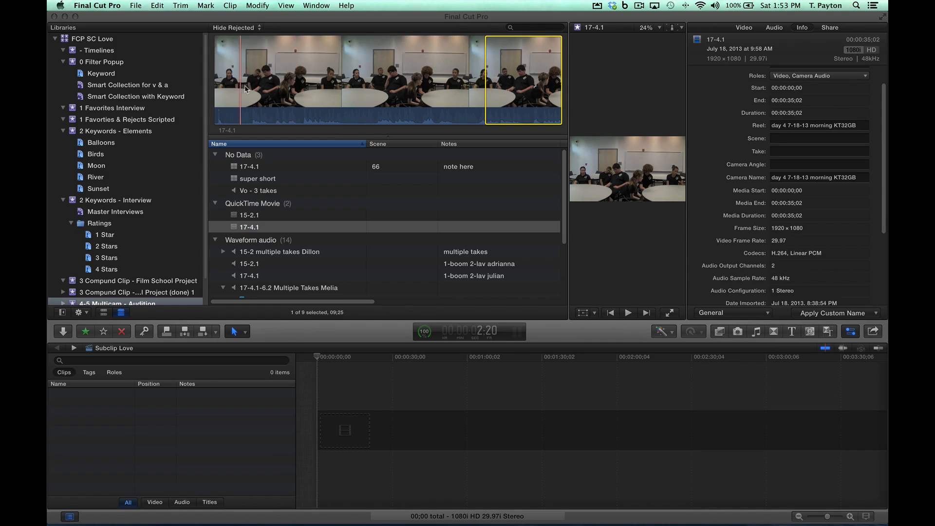
left_click(312, 86)
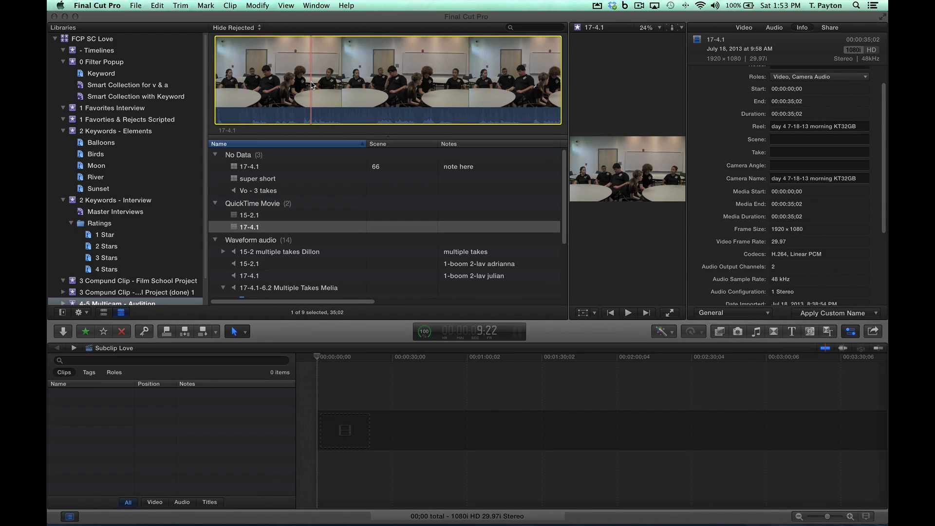
key("e")
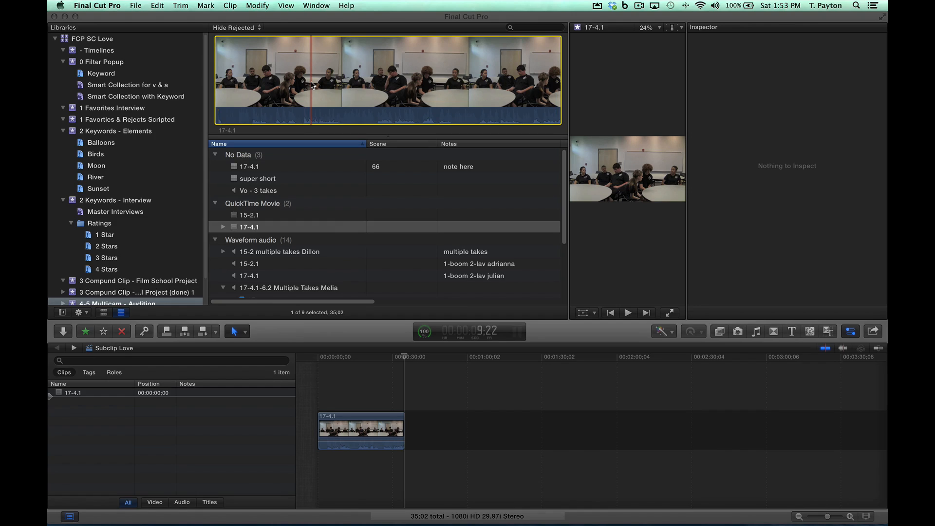
Step: Check the 17-4.1 clip's frames in the project timeline and delete the clip from it
left_click(349, 359)
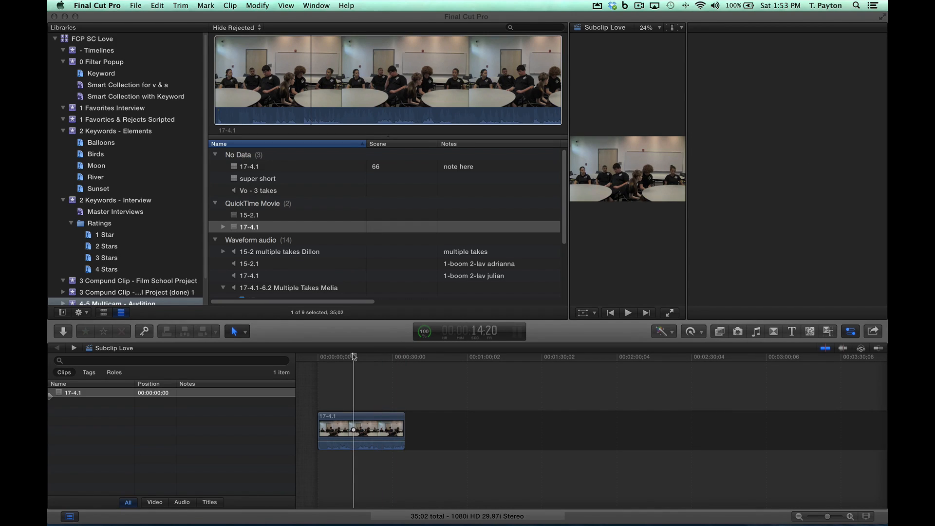
left_click(371, 419)
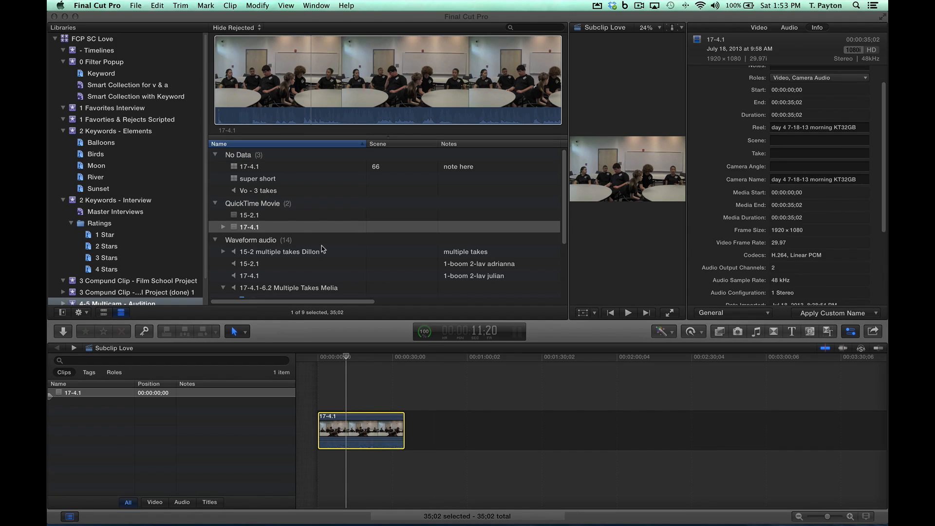
left_click(382, 417)
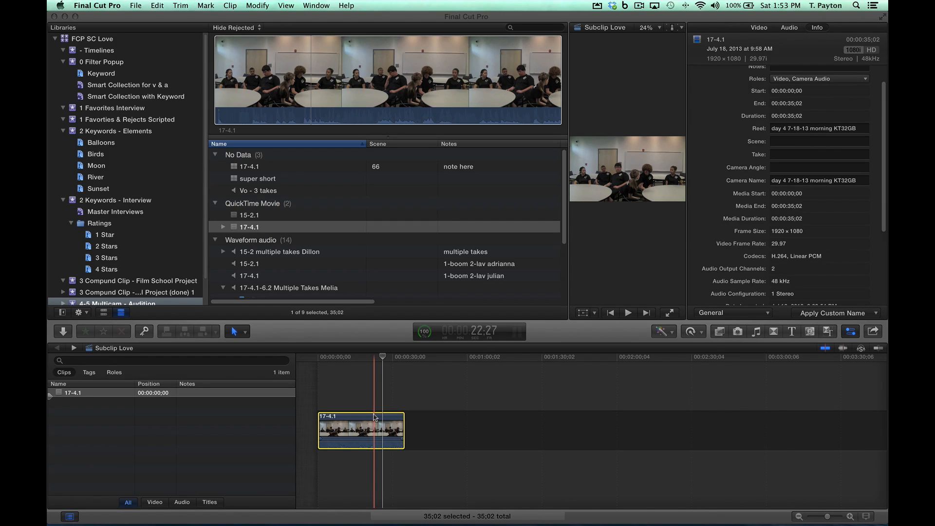
key("Delete")
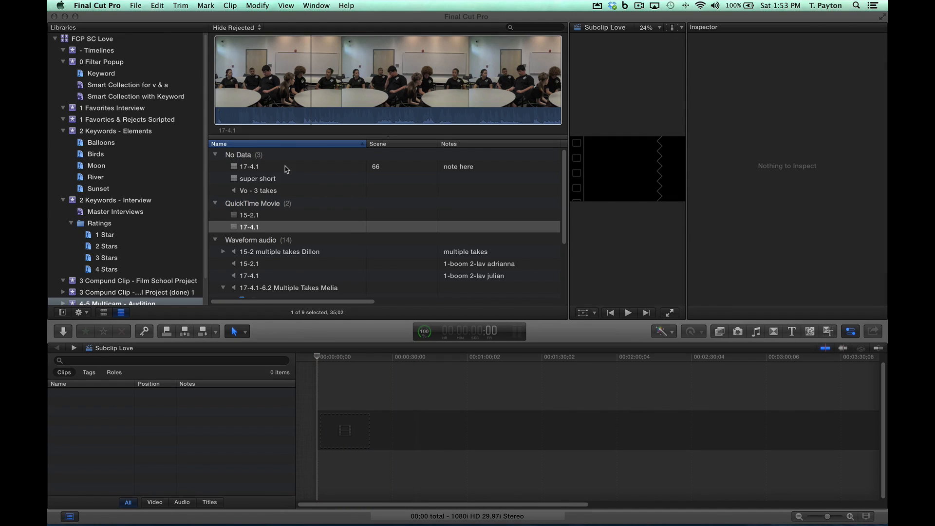
left_click(287, 169)
scroll(292, 234, "down", 3)
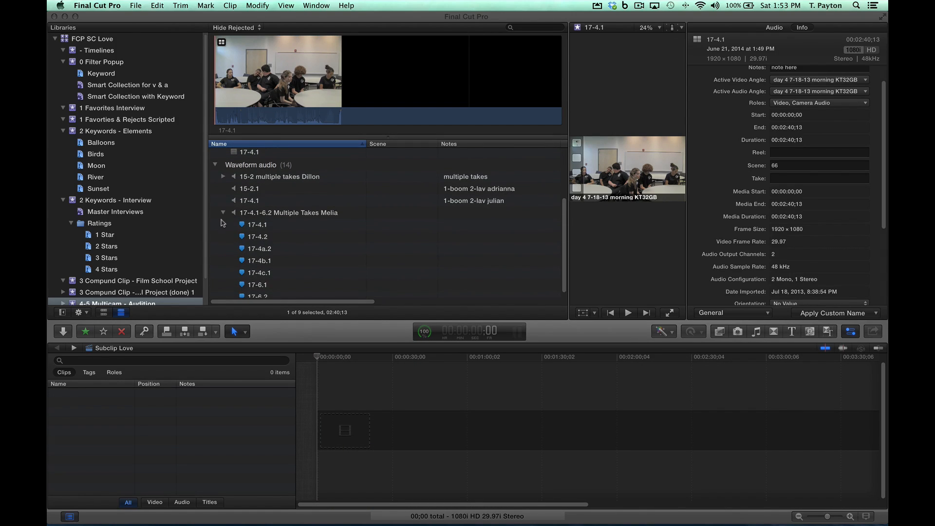
scroll(222, 212, "up", 3)
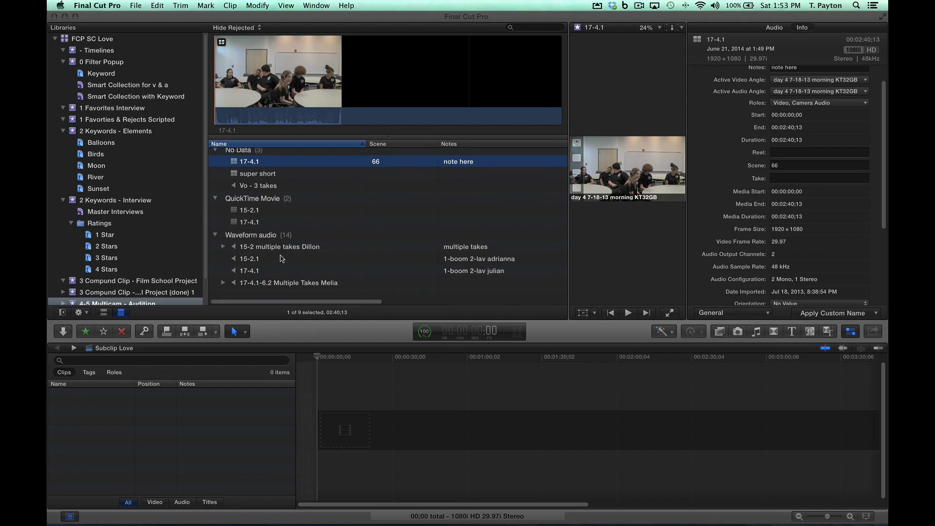
left_click(264, 227)
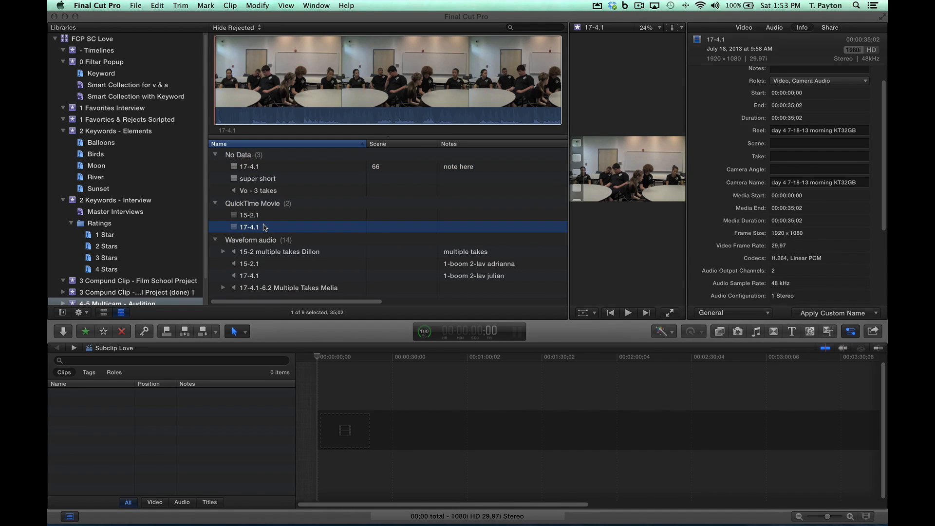
key("e")
key("super+z")
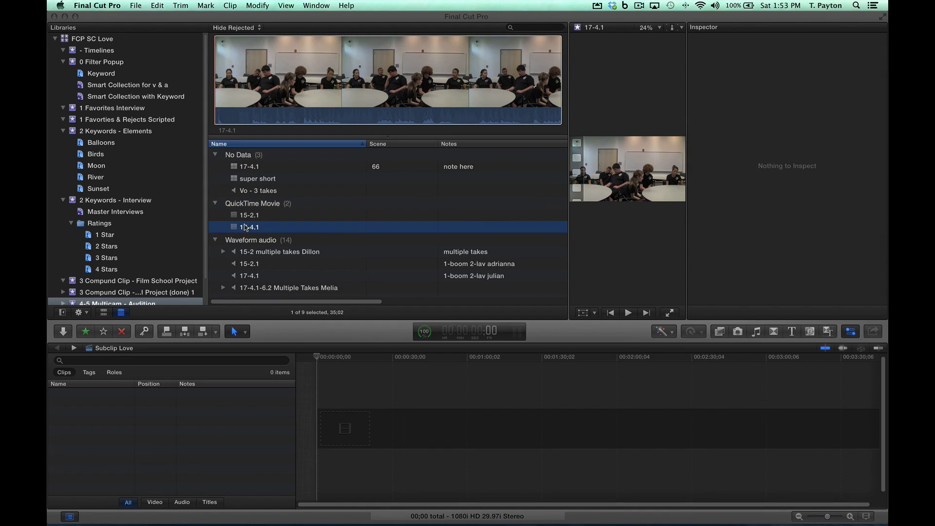
Step: Open the 17-4.1 QuickTime clip in its own timeline and extend its video and audio back to the start of the media
right_click(234, 227)
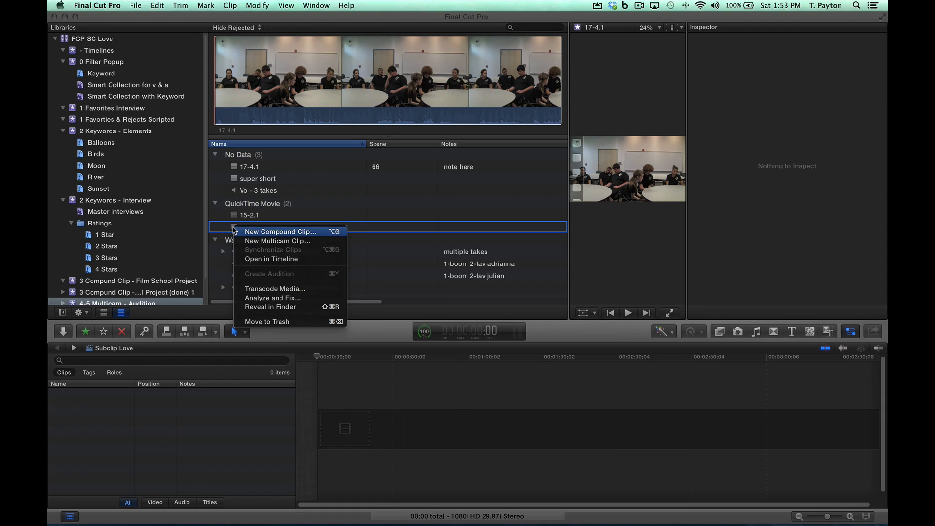
left_click(271, 257)
left_click(491, 427)
left_click_drag(319, 426, 162, 427)
scroll(411, 411, "left", 5)
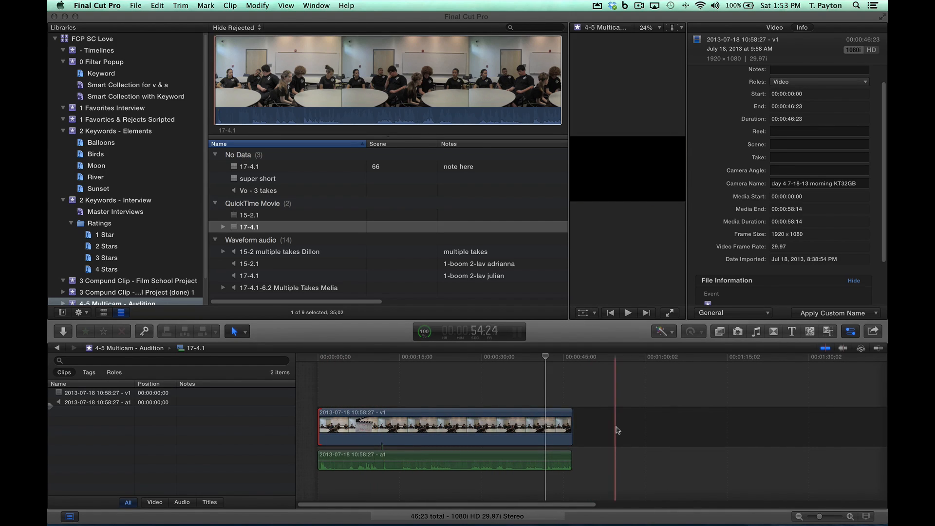
Step: Extend the ends of the clip's video and audio to the full 58;14 length and return to the Subclip Love project
left_click_drag(572, 422, 691, 438)
left_click_drag(571, 460, 636, 460)
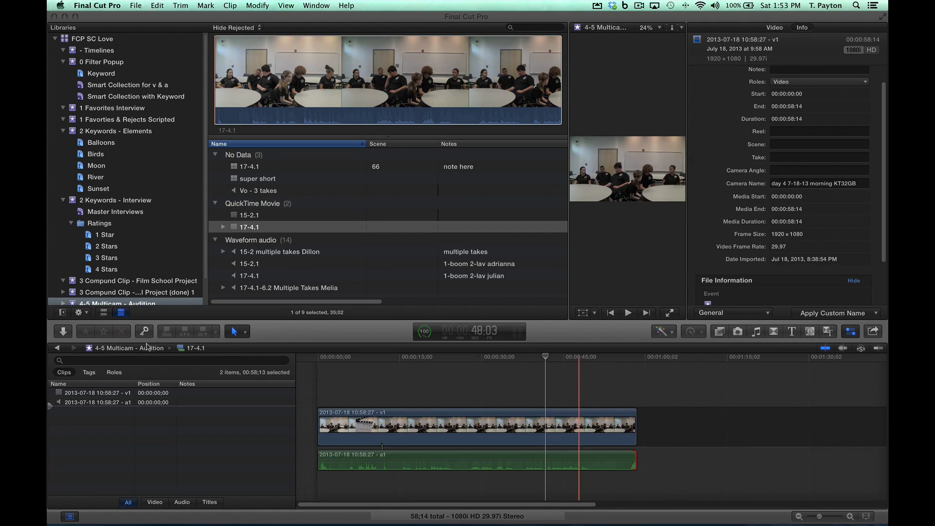
left_click(58, 348)
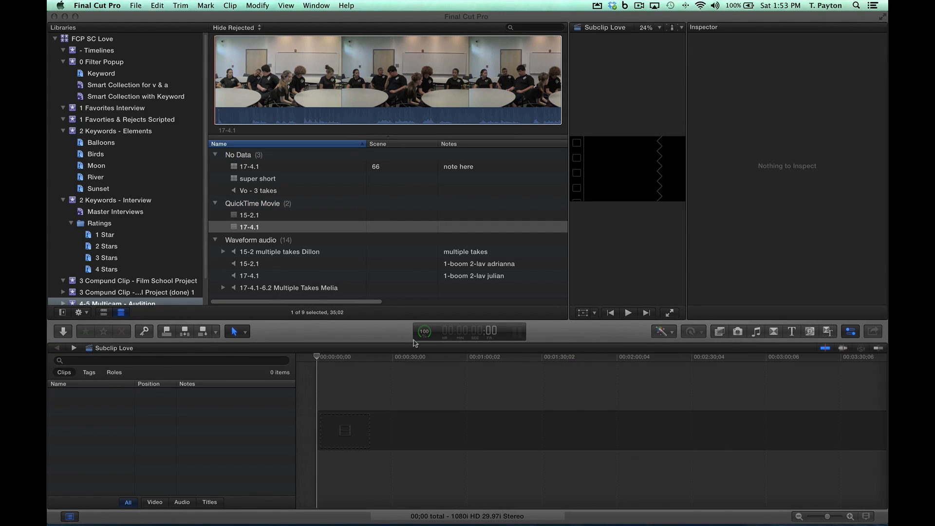
Step: Append the 17-4.1 and 15-2.1 QuickTime clips to the Subclip Love project
left_click(232, 227)
key("e")
left_click(232, 215)
key("e")
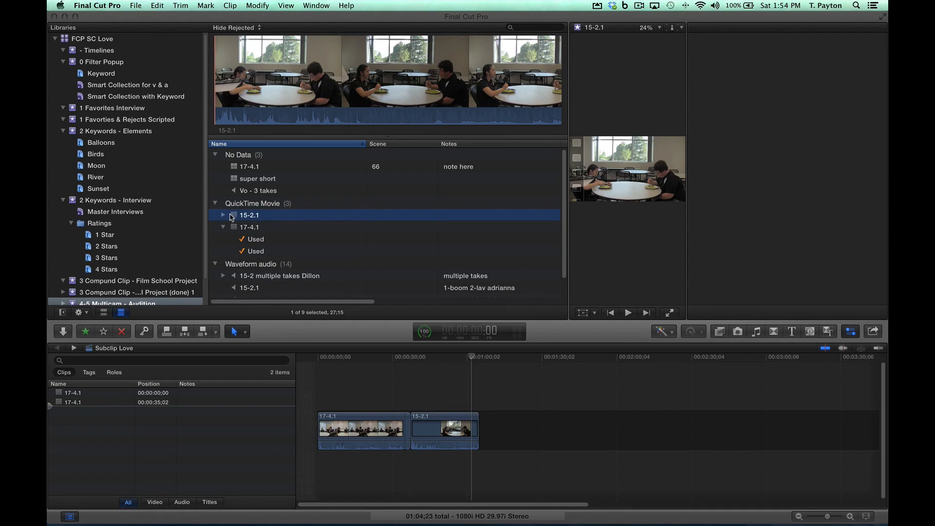
Step: Delete the short extra 17-4.1 clip before 15-2.1 and place the playhead at about 17 seconds
left_click(461, 396)
key("shift+z")
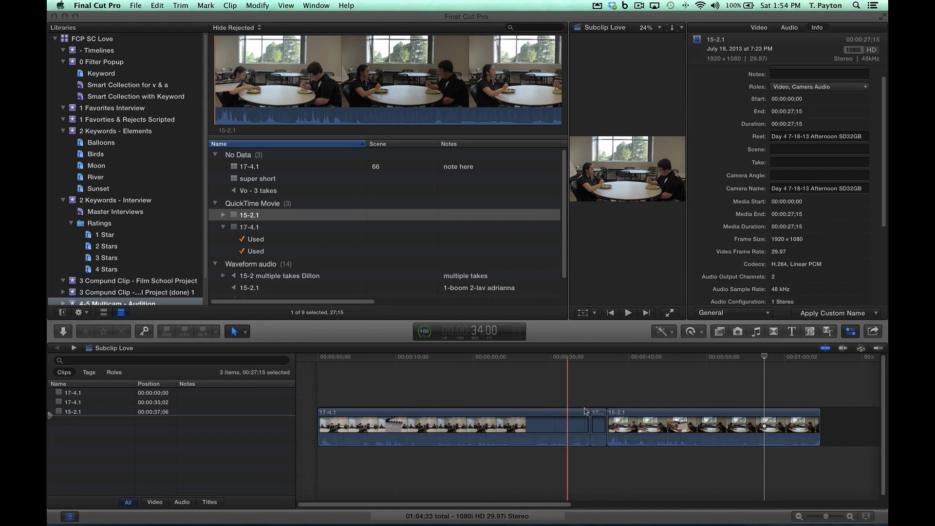
left_click(598, 421)
key("BackSpace")
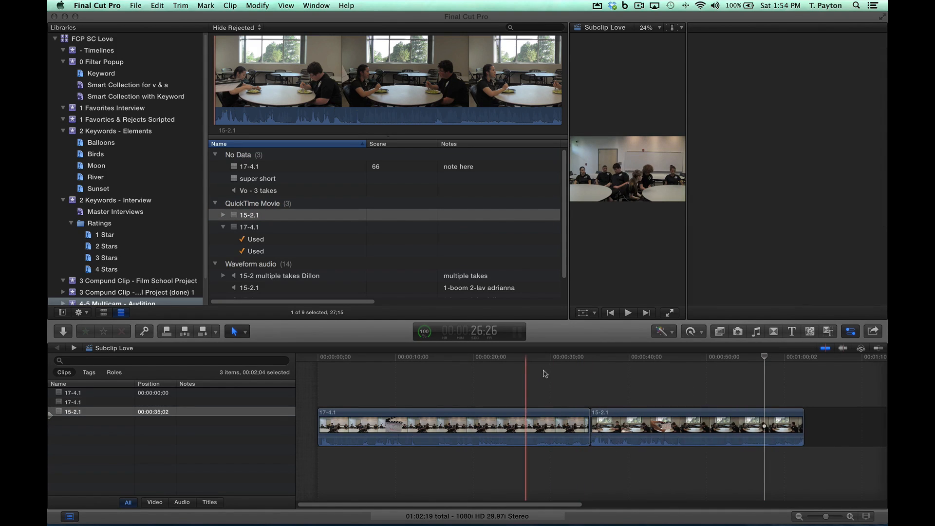
left_click(414, 358)
left_click_drag(413, 358, 450, 365)
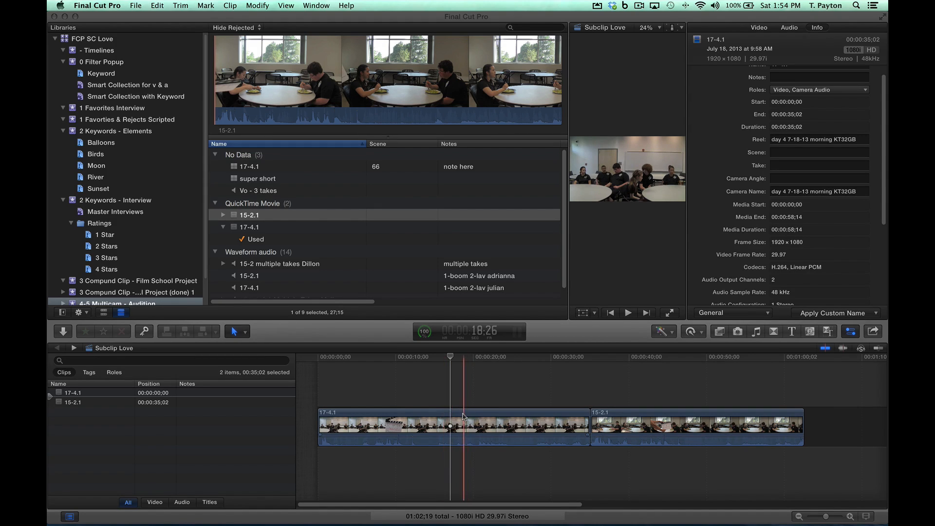
Step: Open the project's 17-4.1 clip in its own timeline and stack a copy of its video above the original, aligned at the start
left_click(462, 417)
right_click(462, 417)
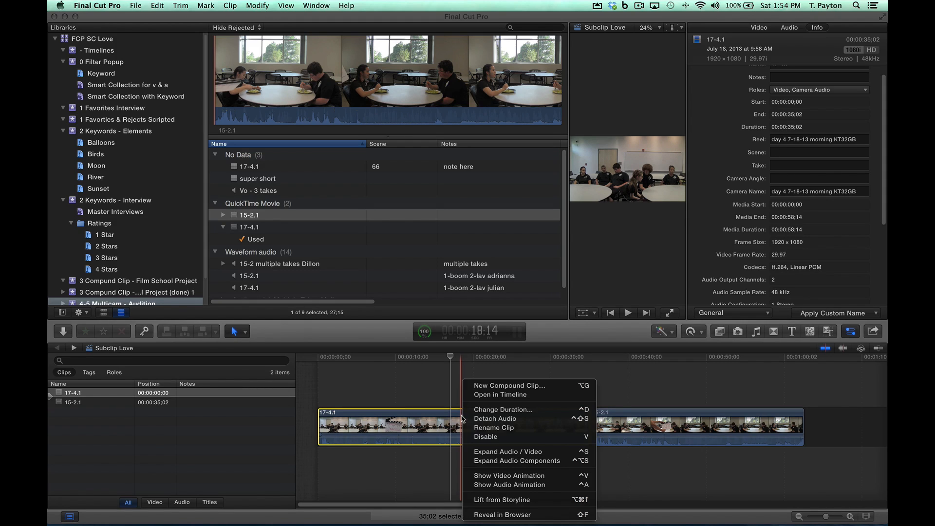
left_click(504, 397)
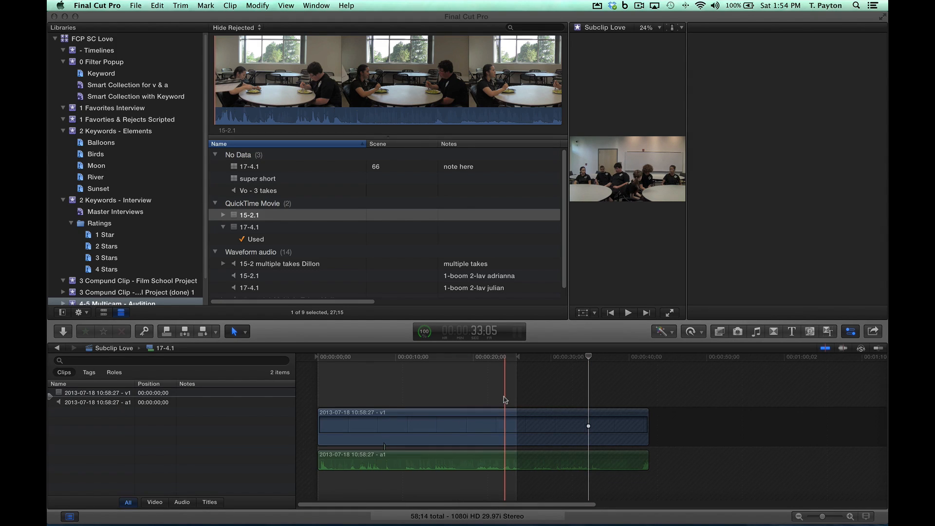
left_click(453, 430)
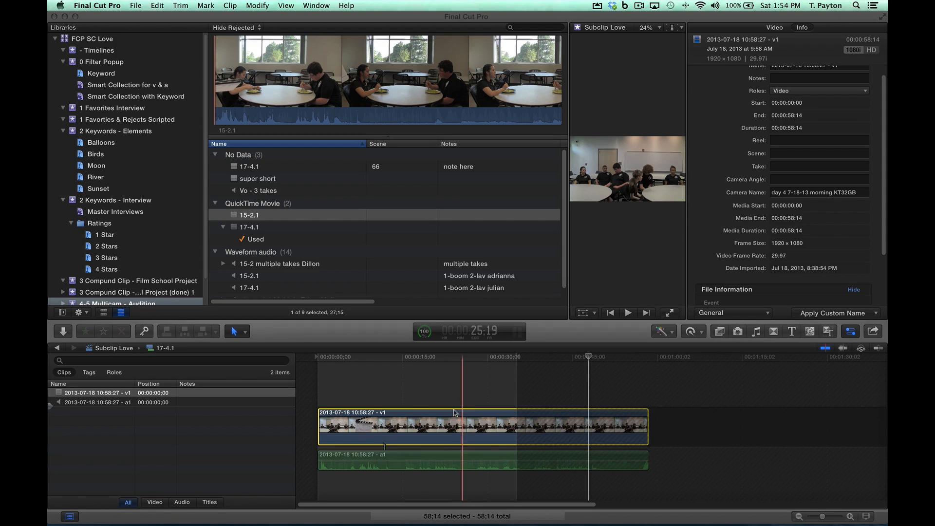
left_click(442, 357)
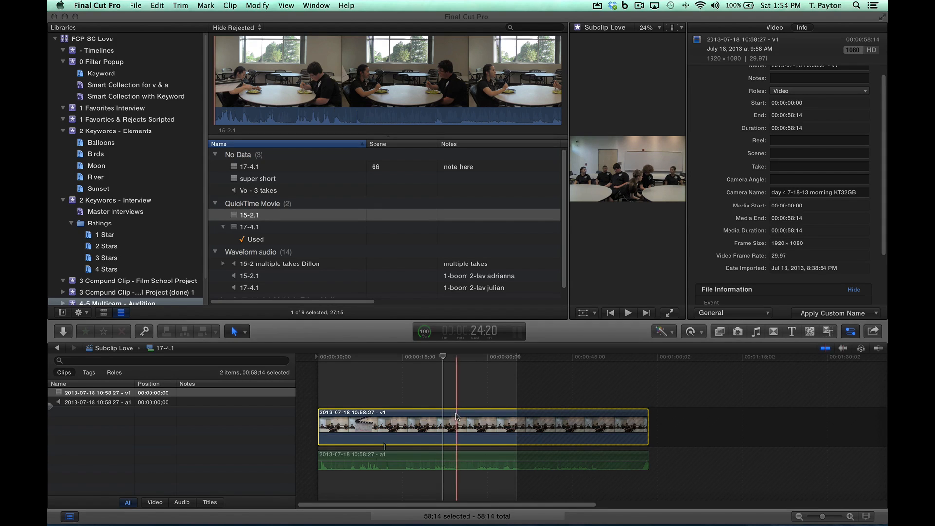
left_click_drag(461, 421, 462, 382)
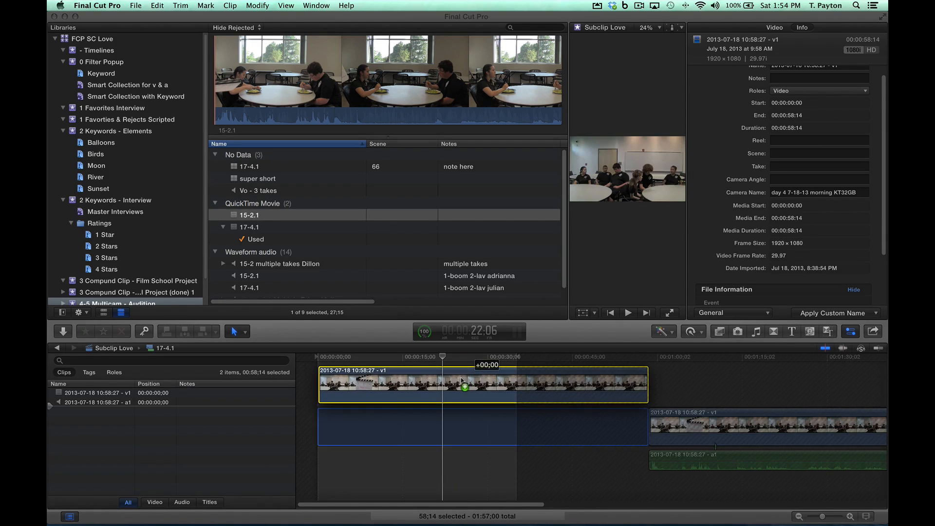
left_click_drag(653, 379, 441, 387)
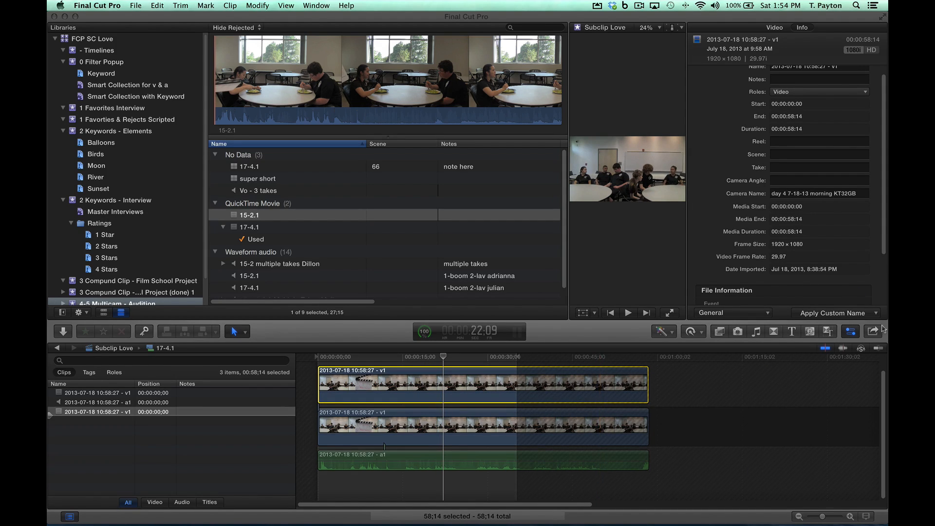
Step: Apply the Colorize effect from the Basics video effects to the upper copy of the video
key("super+5")
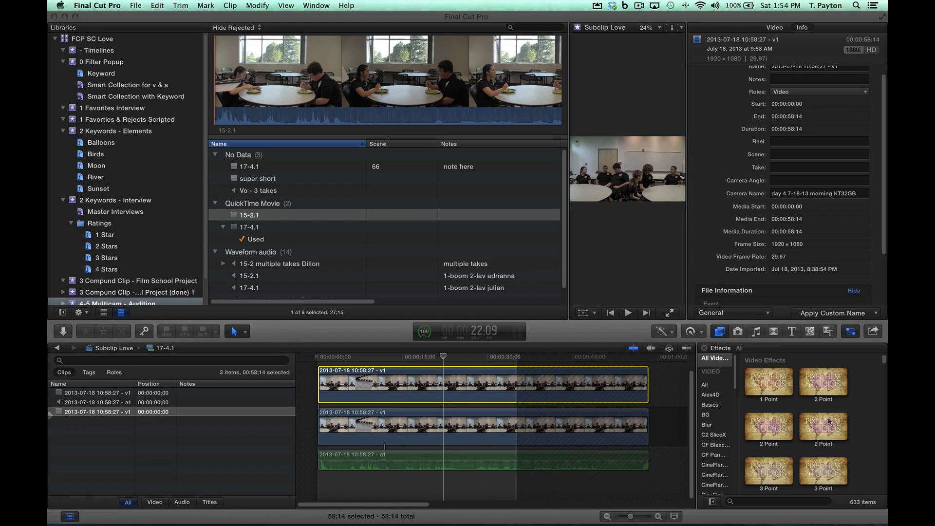
left_click(716, 395)
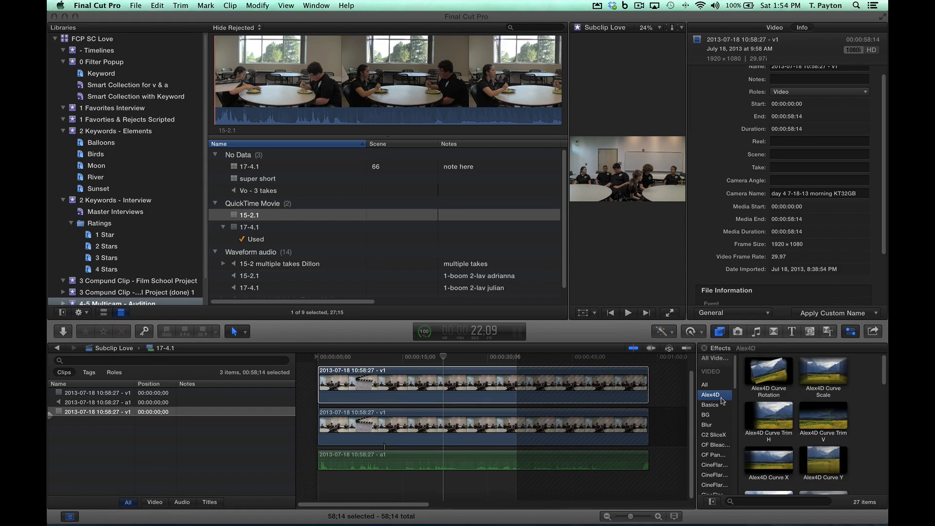
left_click(714, 406)
left_click_drag(787, 423, 477, 385)
left_click(444, 356)
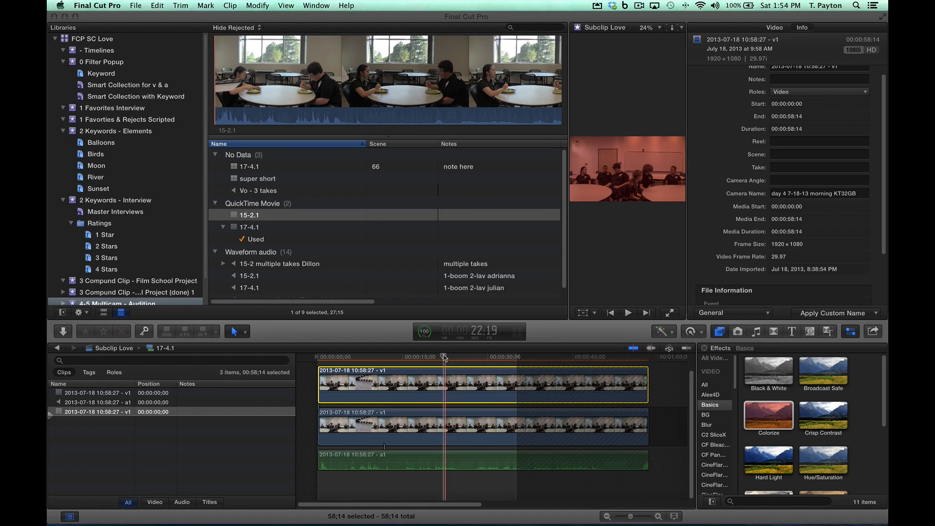
Step: Lower the upper video copy's opacity to 64.69% and return to the Subclip Love project
scroll(740, 279, "down", 3)
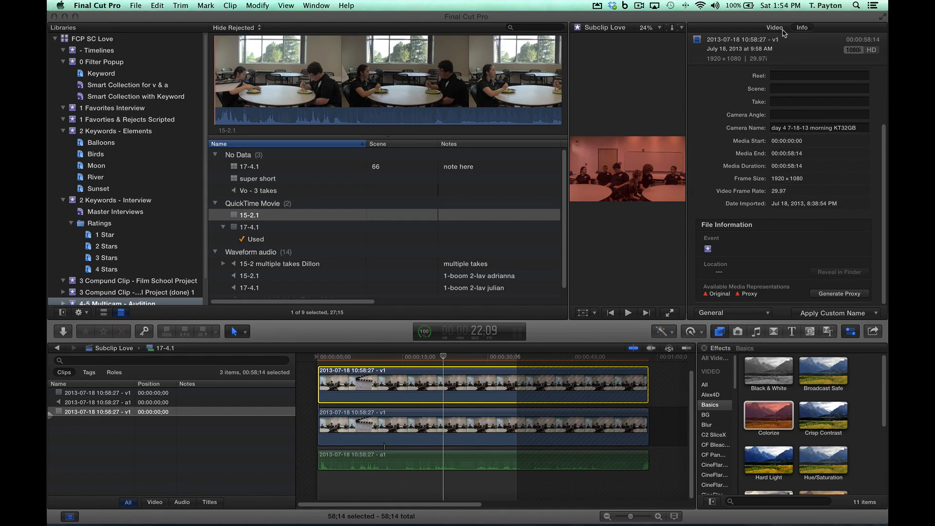
left_click(818, 269)
key("ctrl+Tab")
scroll(796, 255, "down", 5)
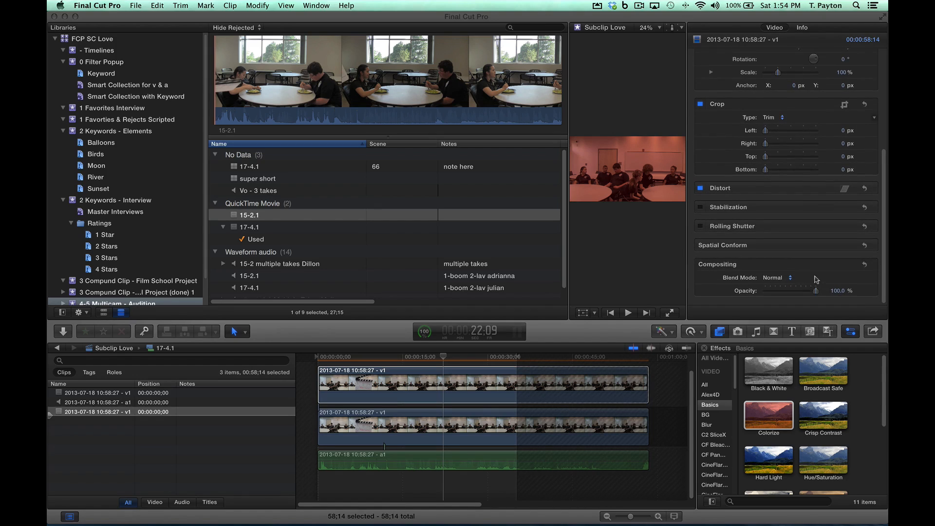
left_click_drag(815, 295, 785, 294)
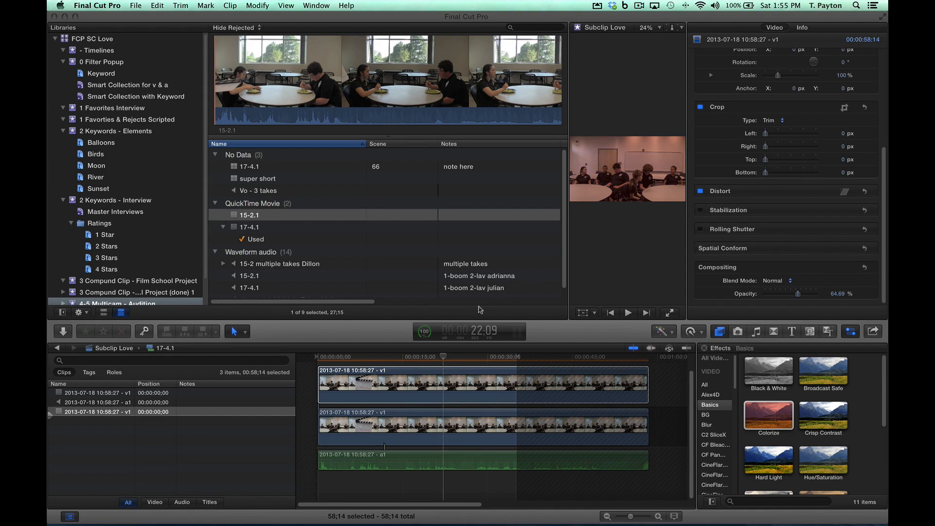
left_click(446, 381)
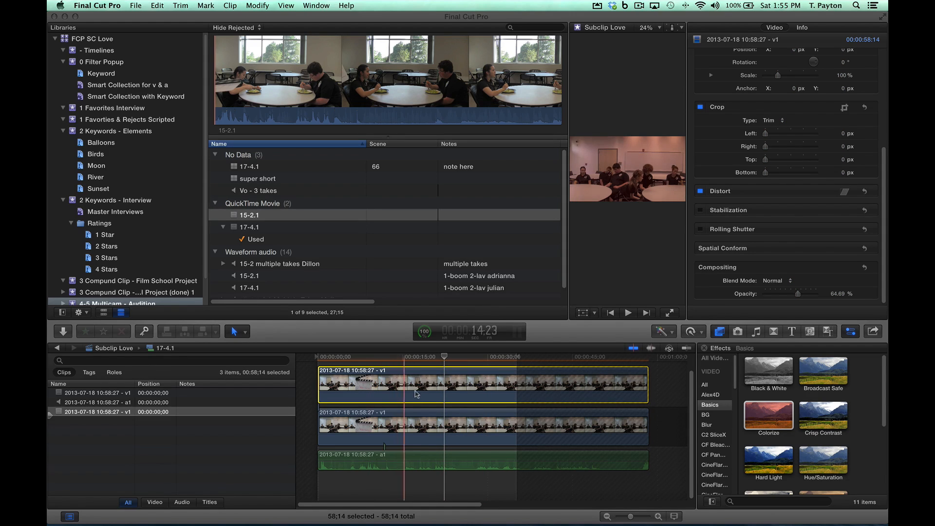
key("super+bracketleft")
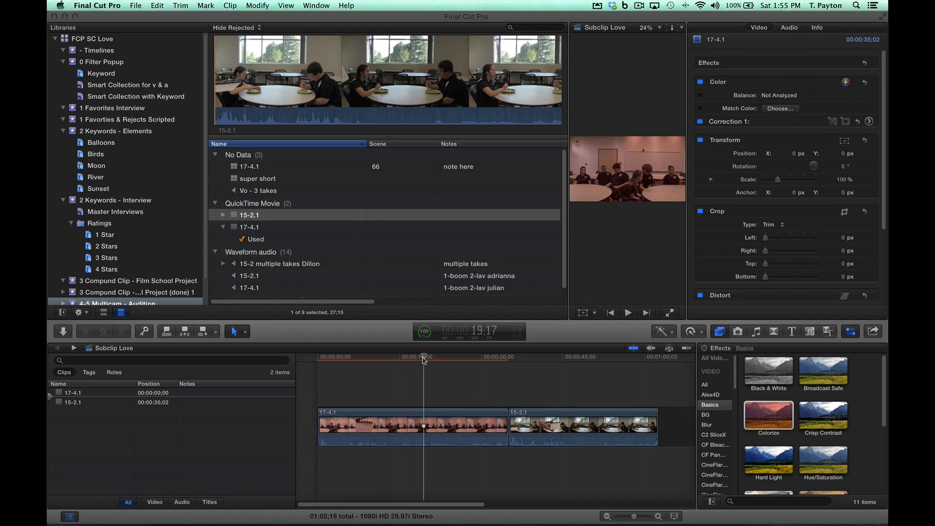
Step: Open the project's 17-4.1 clip in its own timeline, move the upper colorized video copy to start at 53;03, and return to Subclip Love
left_click(416, 417)
right_click(416, 416)
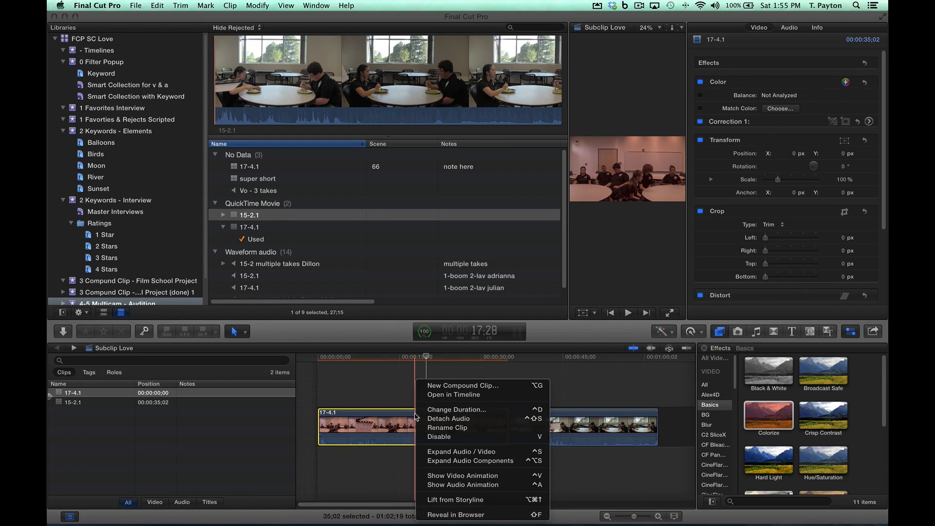
left_click(463, 398)
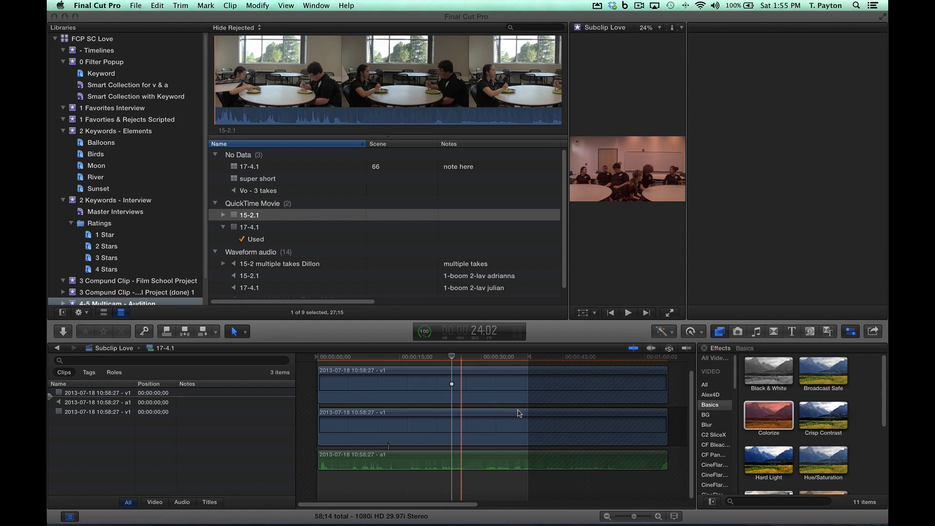
scroll(547, 414, "right", 5)
left_click_drag(322, 379, 580, 378)
left_click_drag(419, 377, 469, 377)
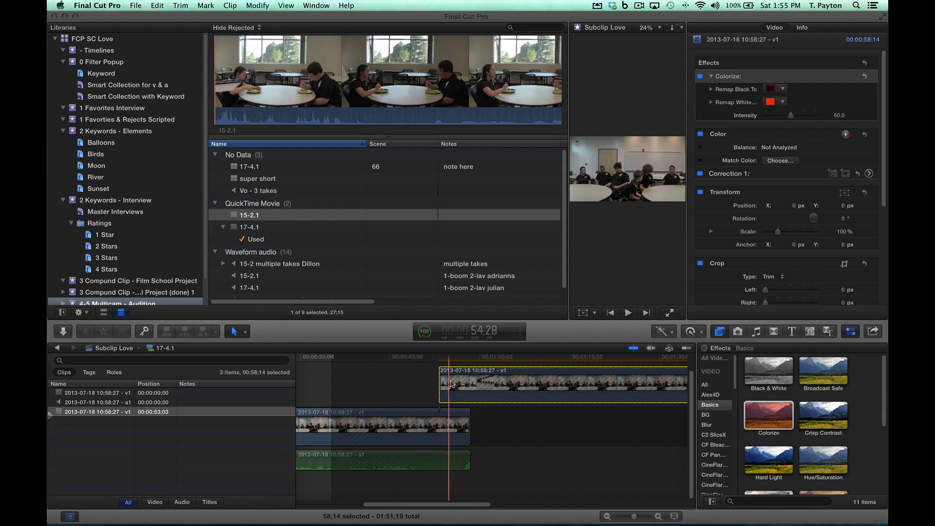
left_click(58, 348)
Step: Lengthen the project's 17-4.1 clip to 01:51;19 and trim its end back to a duration of 52;21
left_click(511, 419)
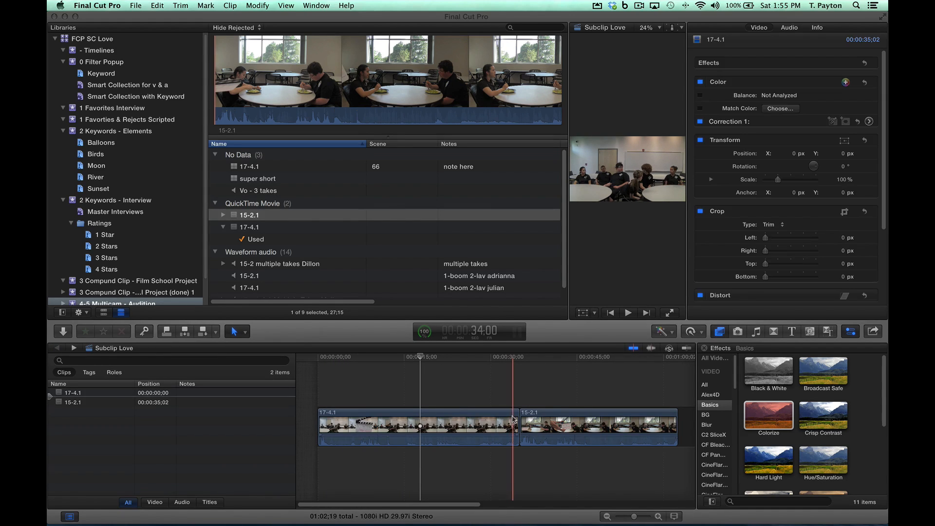
left_click_drag(518, 419, 704, 423)
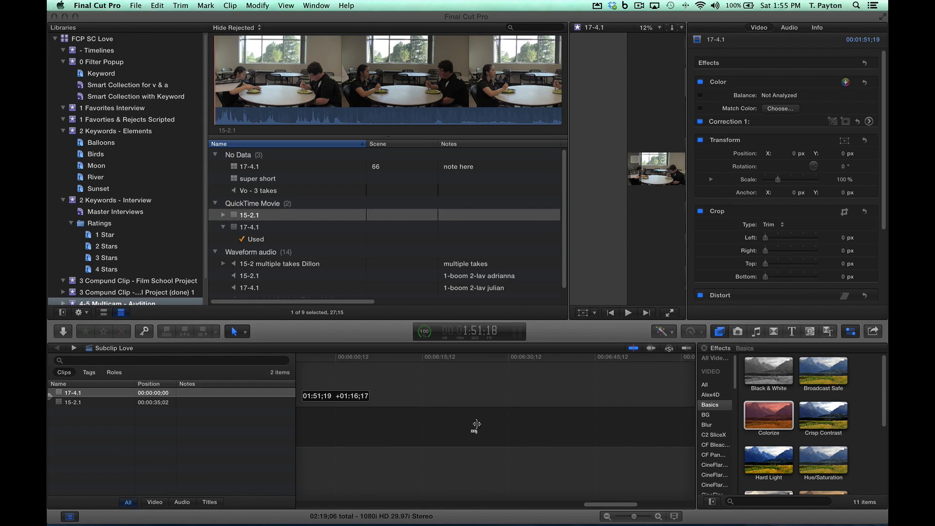
left_click_drag(477, 424, 466, 426)
key("shift+z")
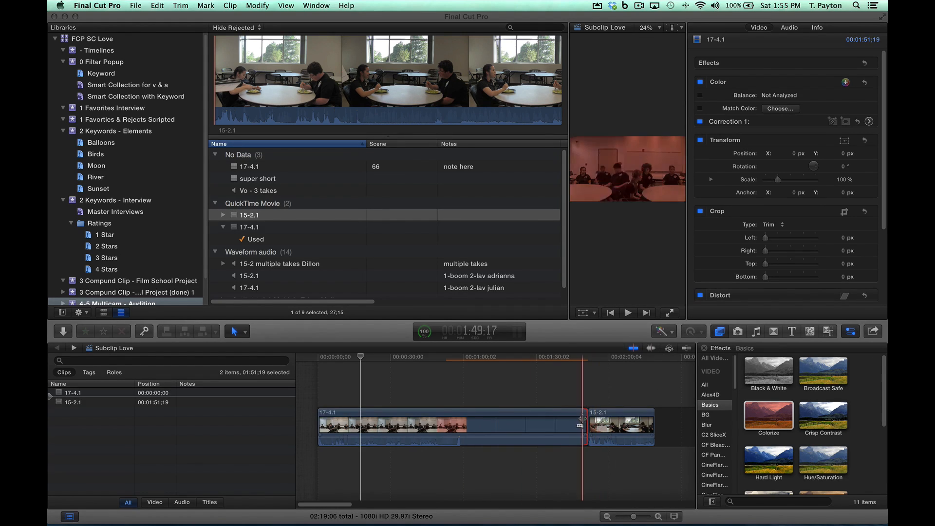
left_click_drag(581, 419, 439, 417)
left_click(445, 393)
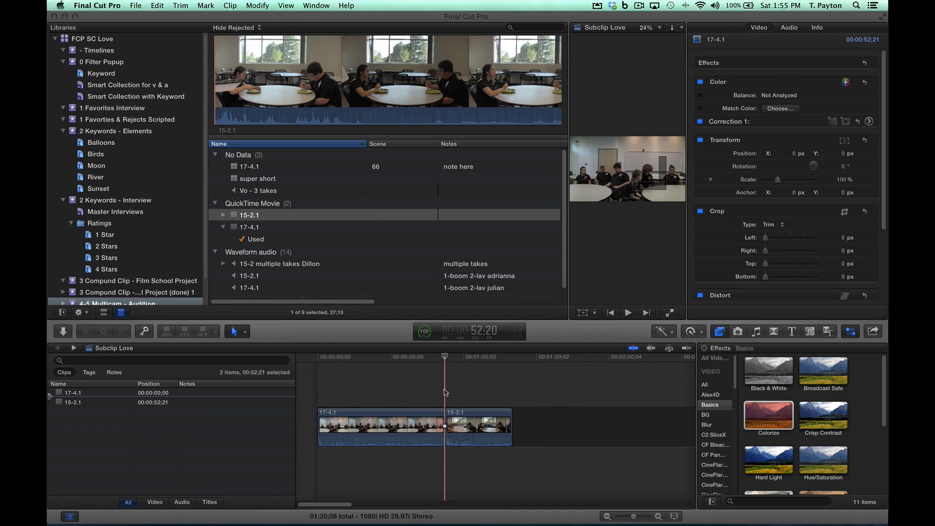
Step: Open the 17-4.1 multicam clip from the No Data group in the timeline and enlarge the timeline area to show all its angles
left_click(234, 168)
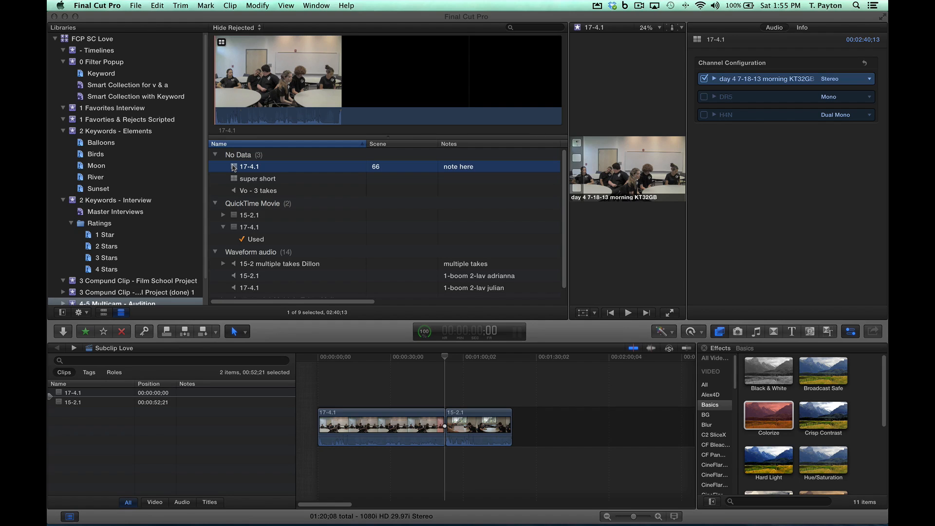
double_click(233, 168)
left_click_drag(359, 215, 356, 189)
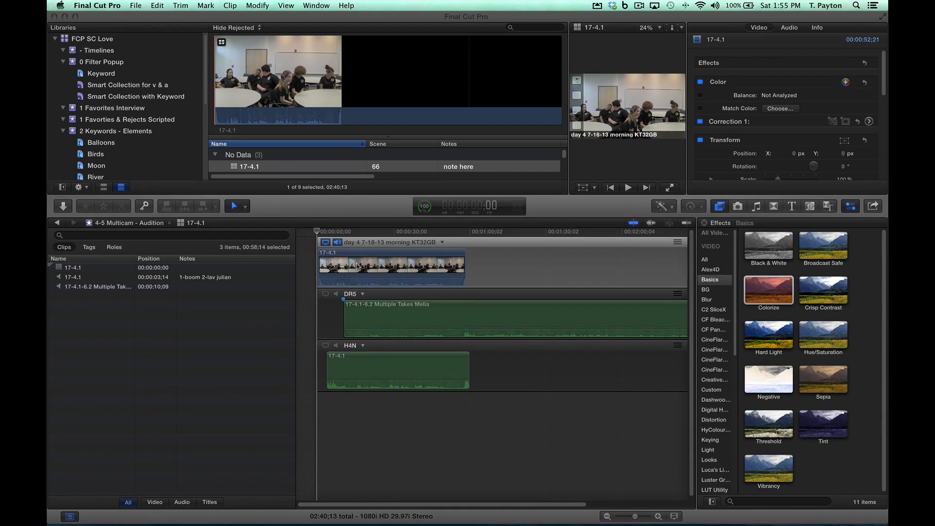
left_click_drag(357, 266, 358, 266)
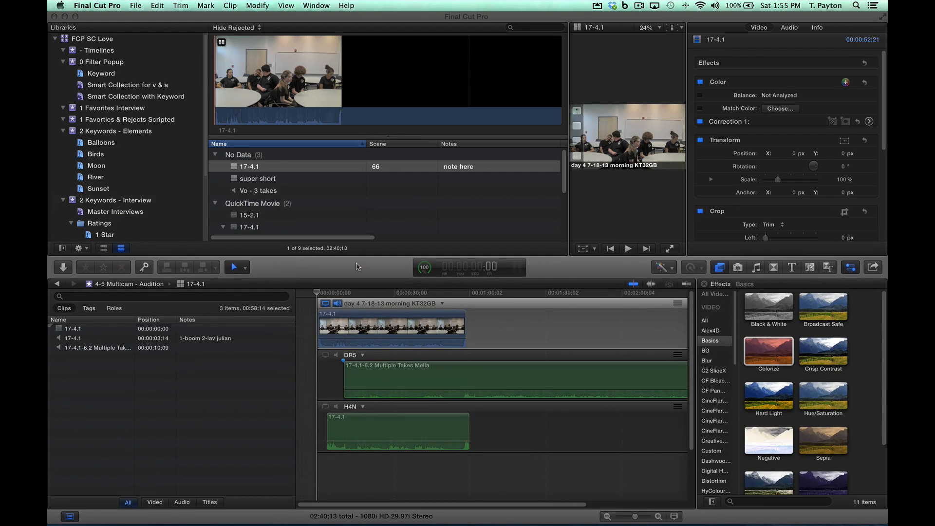
Step: Open the 17-4.1 clip of the "day 4 7-18-13 morning KT32GB" angle in its own timeline
left_click(414, 322)
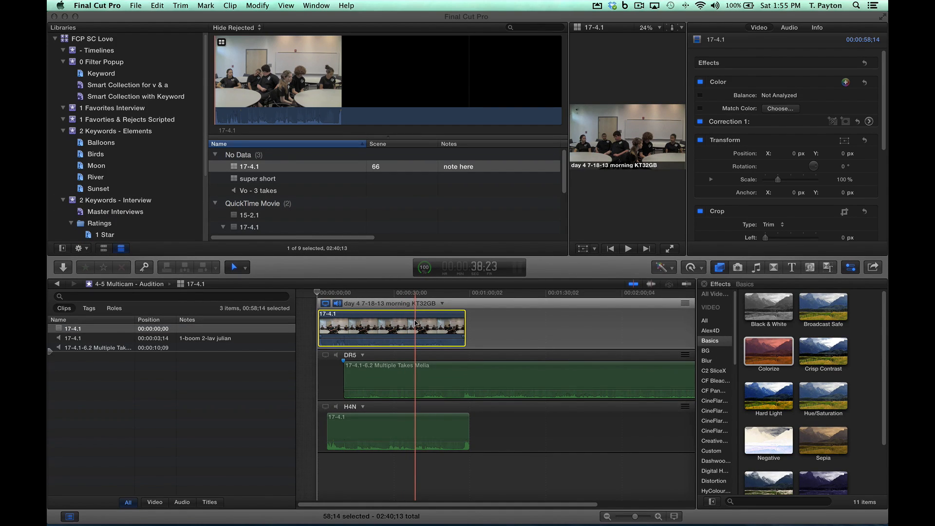
right_click(413, 321)
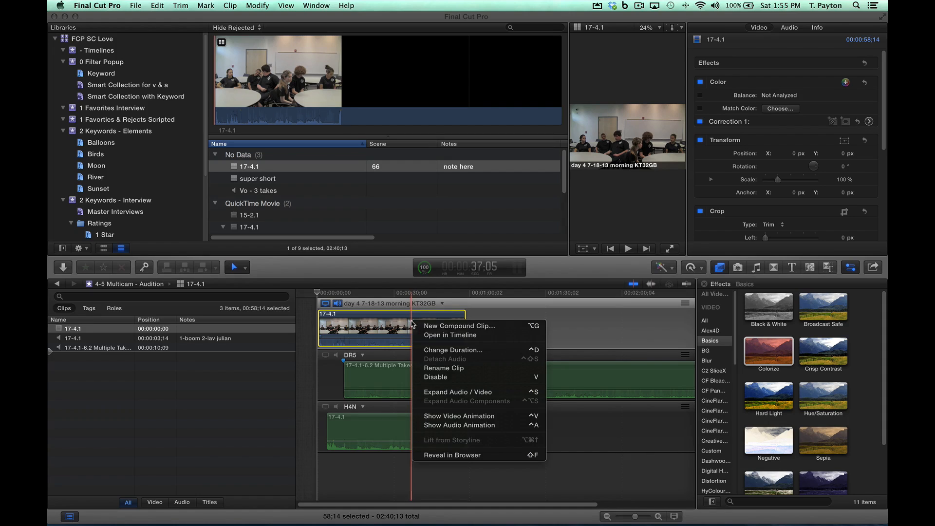
left_click(449, 335)
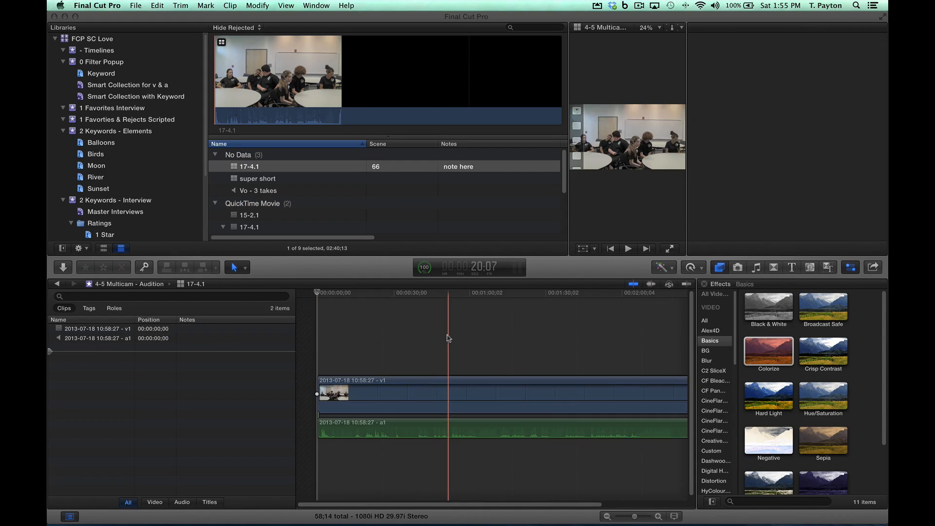
Step: Add a Basic Title above the video at 16;28 and enter "Some TExt" as its text
left_click(450, 390)
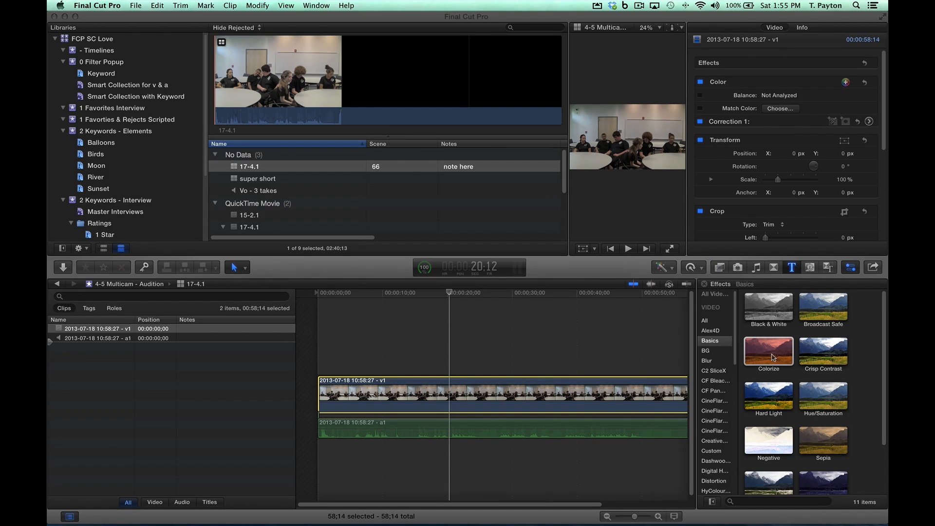
key("alt+super+1")
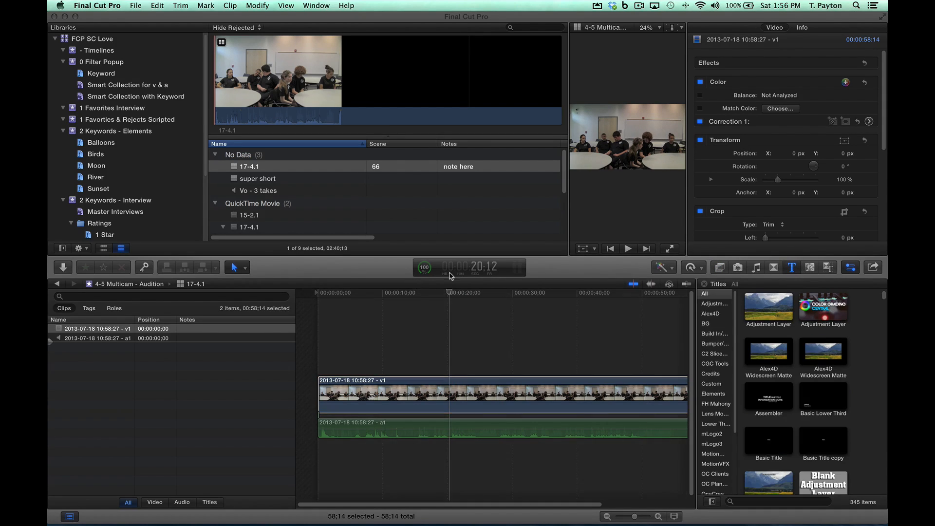
left_click_drag(449, 293, 427, 294)
key("ctrl+t")
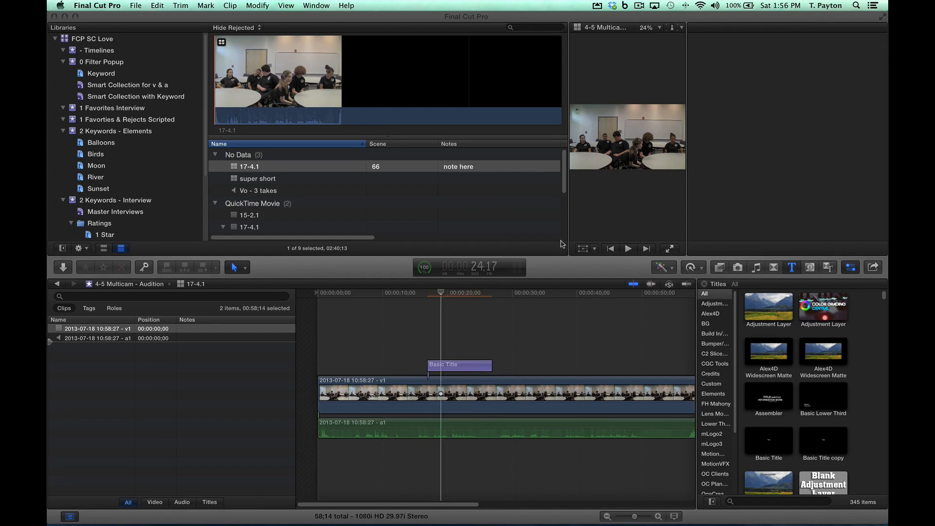
double_click(629, 140)
type("Some TExt")
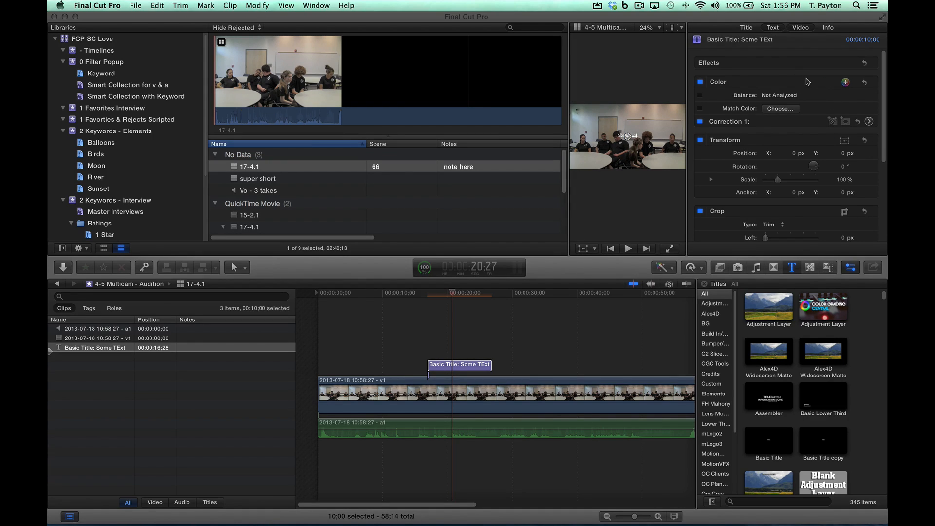
Step: Set the title's text size to 288 and place the playhead over the title at 19;16
left_click(773, 27)
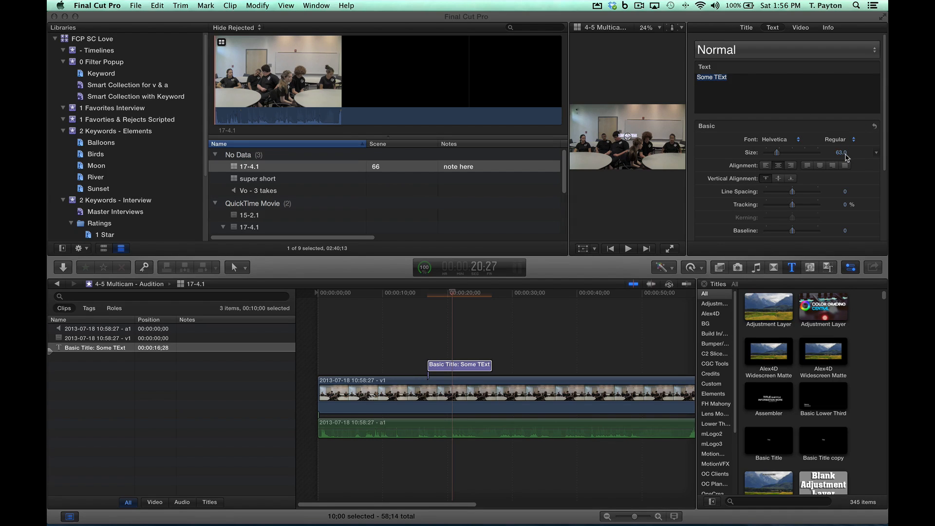
left_click_drag(777, 152, 818, 153)
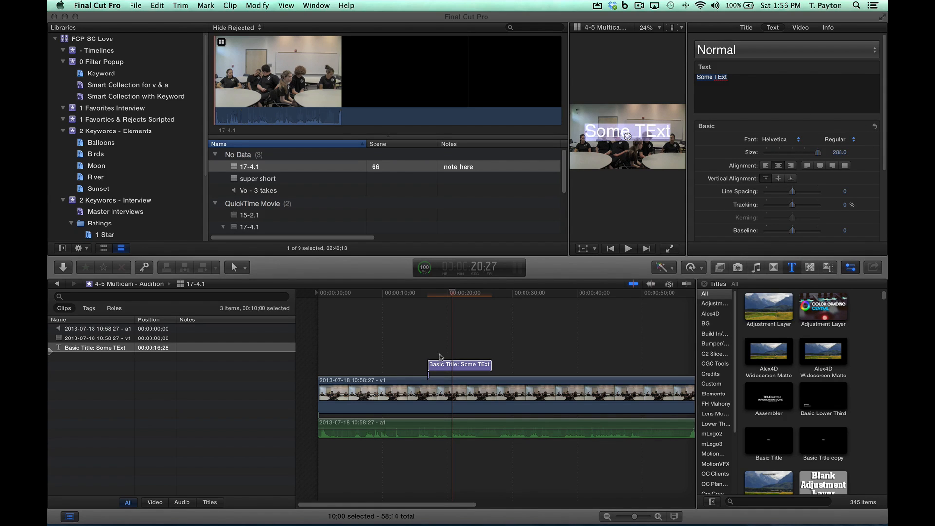
left_click(525, 327)
left_click(442, 292)
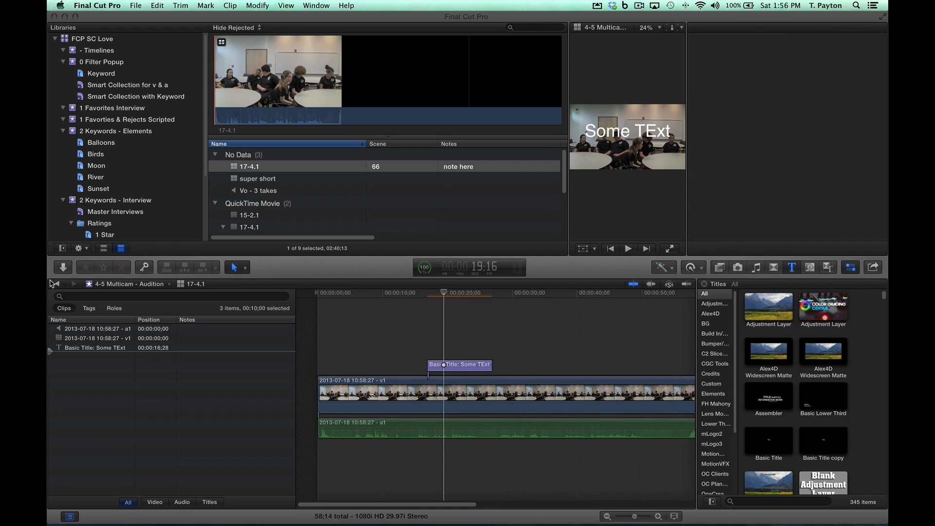
Step: Return to the 17-4.1 multicam timeline and check the first angle's video clip where the title was added
left_click(52, 284)
left_click_drag(398, 293, 374, 295)
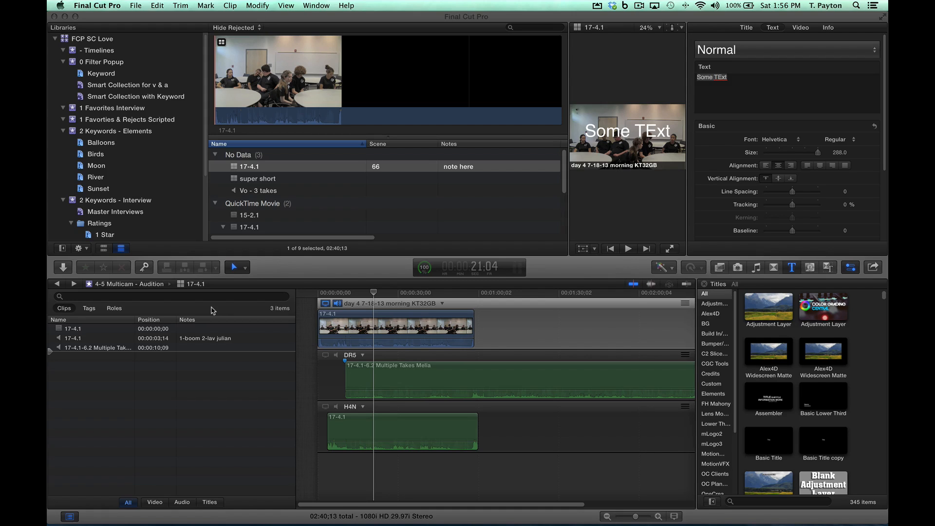
left_click(341, 321)
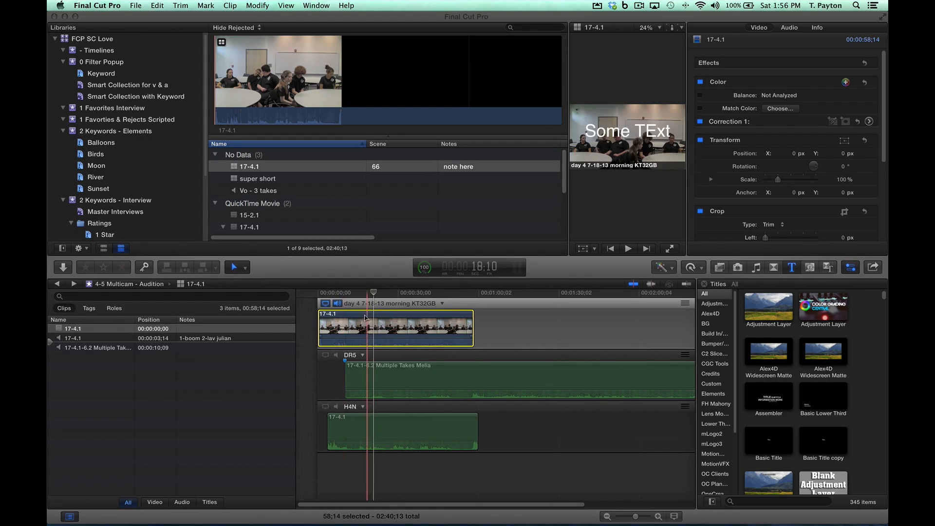